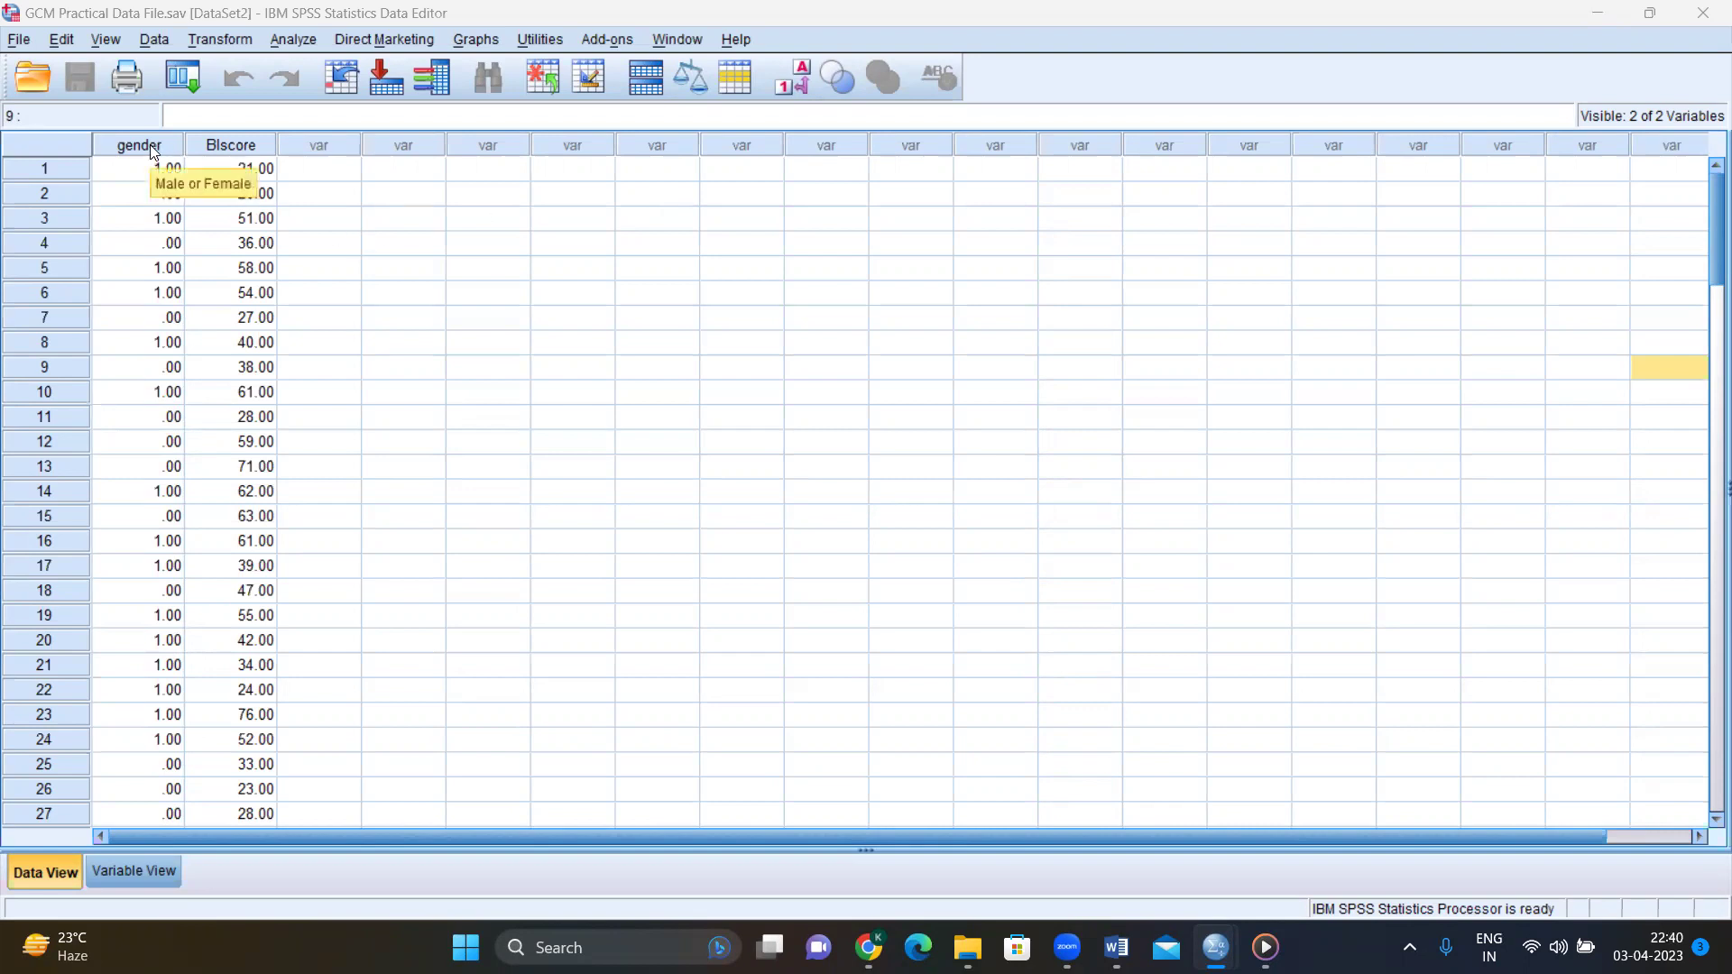
In Variable View, confirm gender's value labels are .00 Male and 1.00 Female, without changes.
click(237, 145)
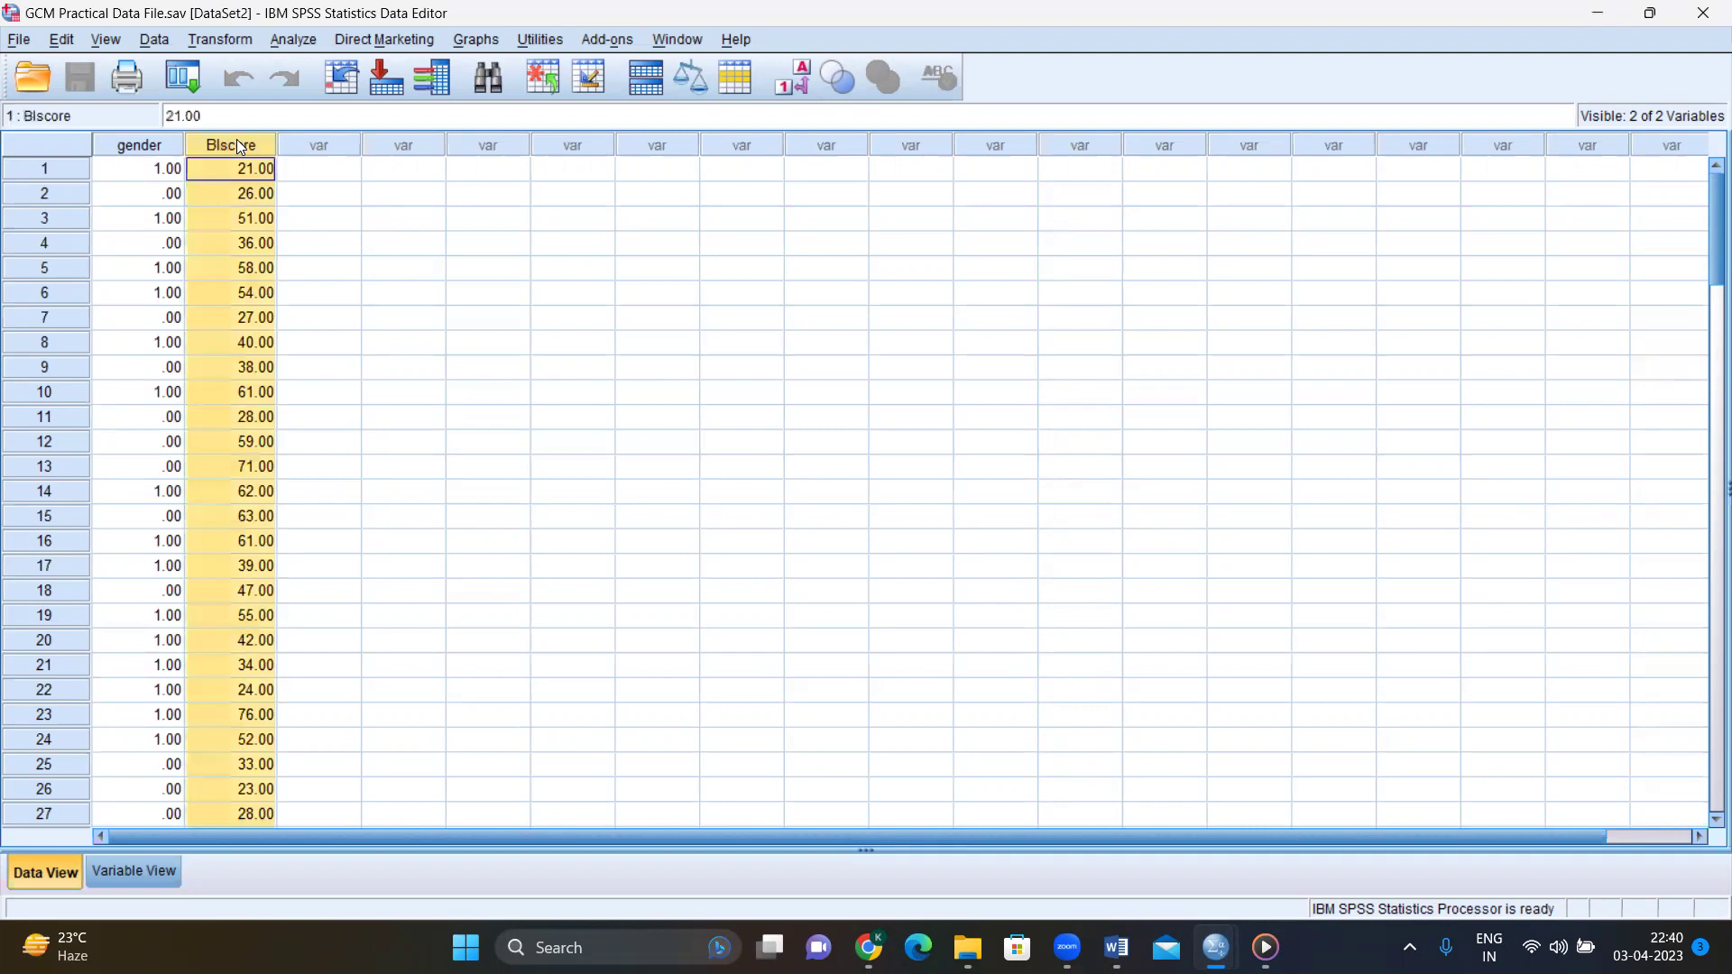
click(140, 145)
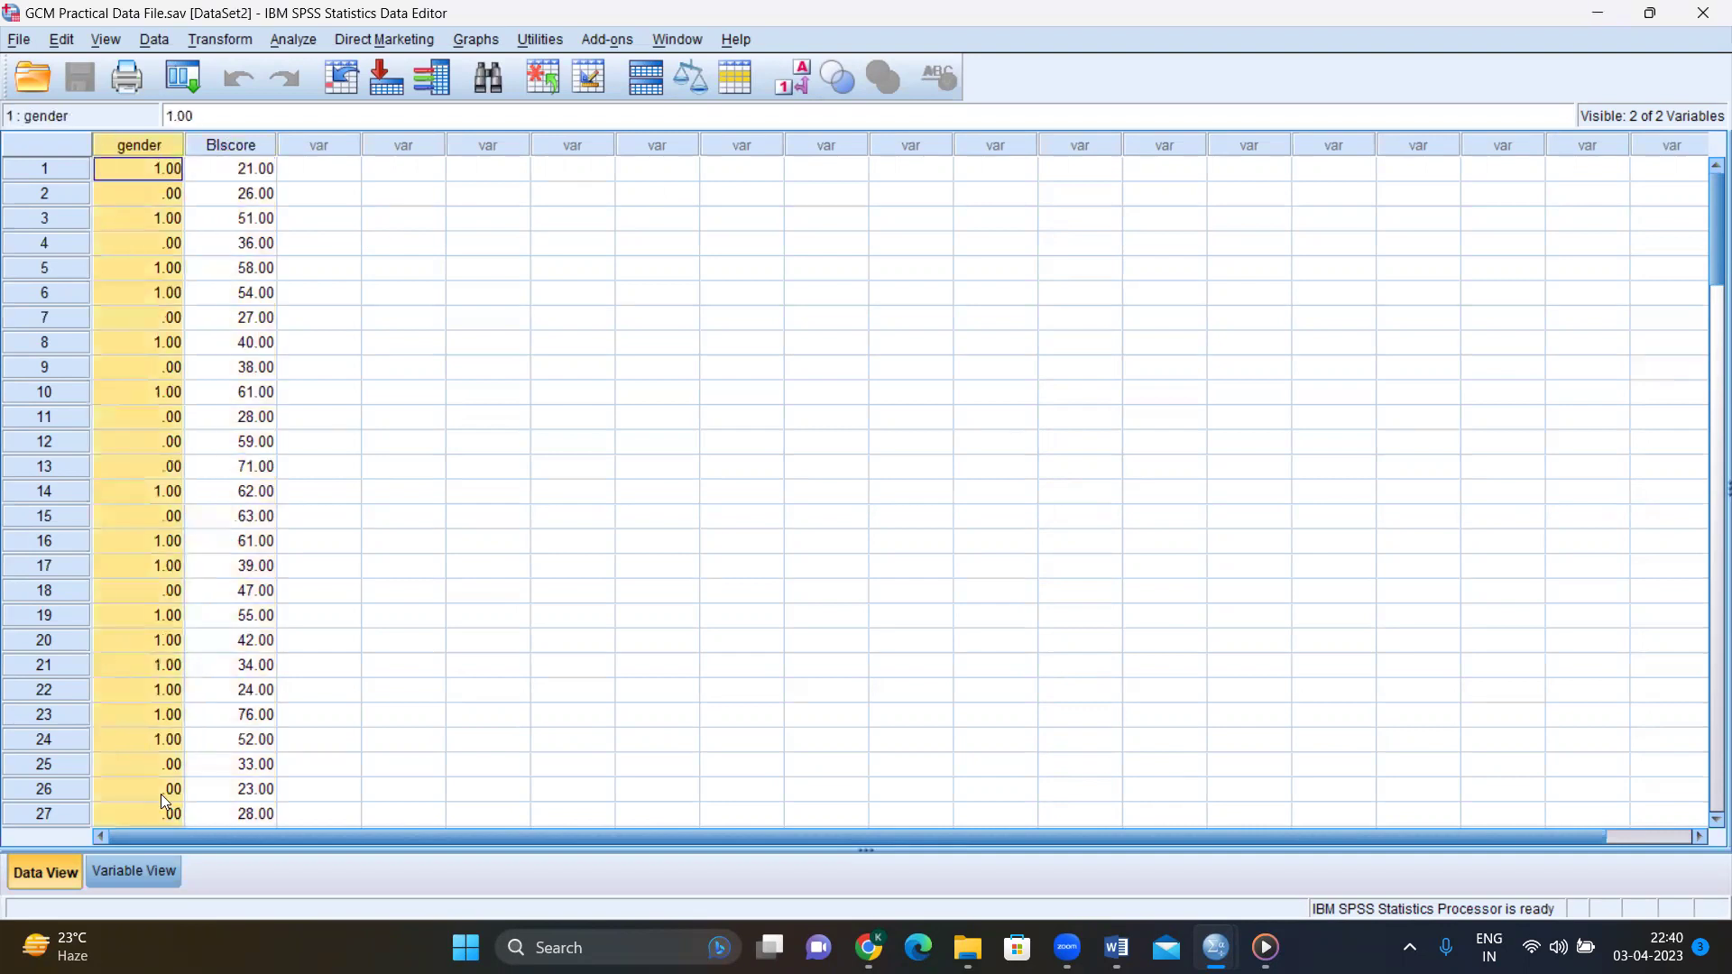
click(134, 871)
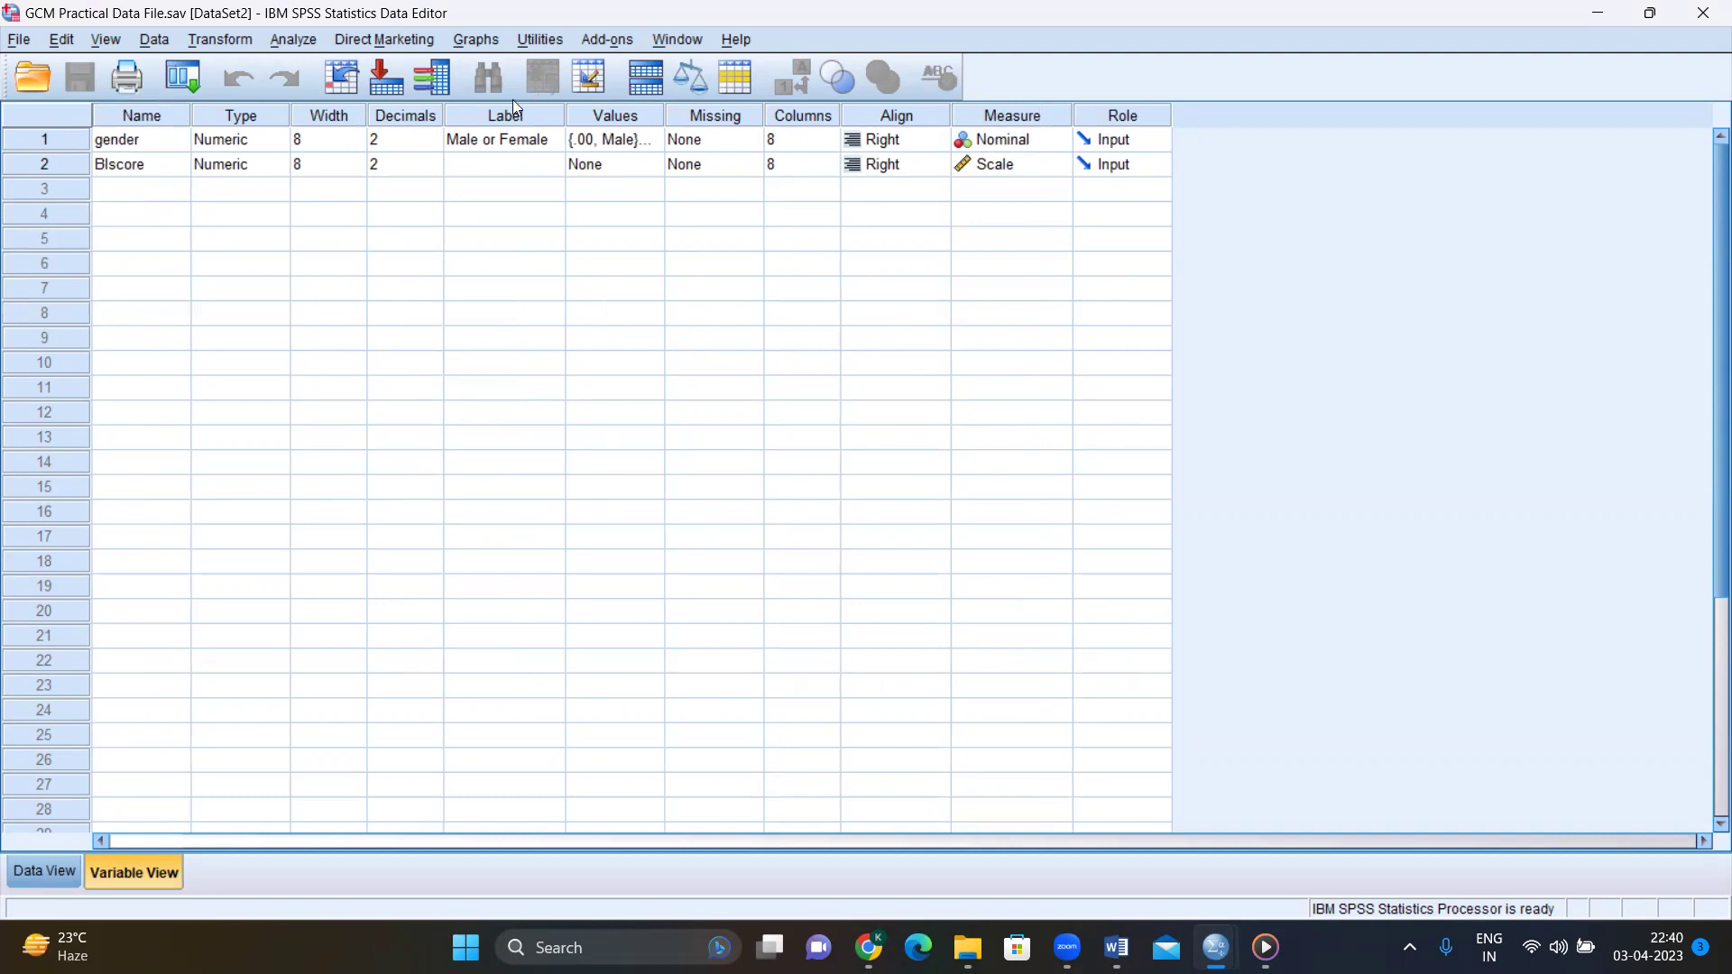
double_click(641, 145)
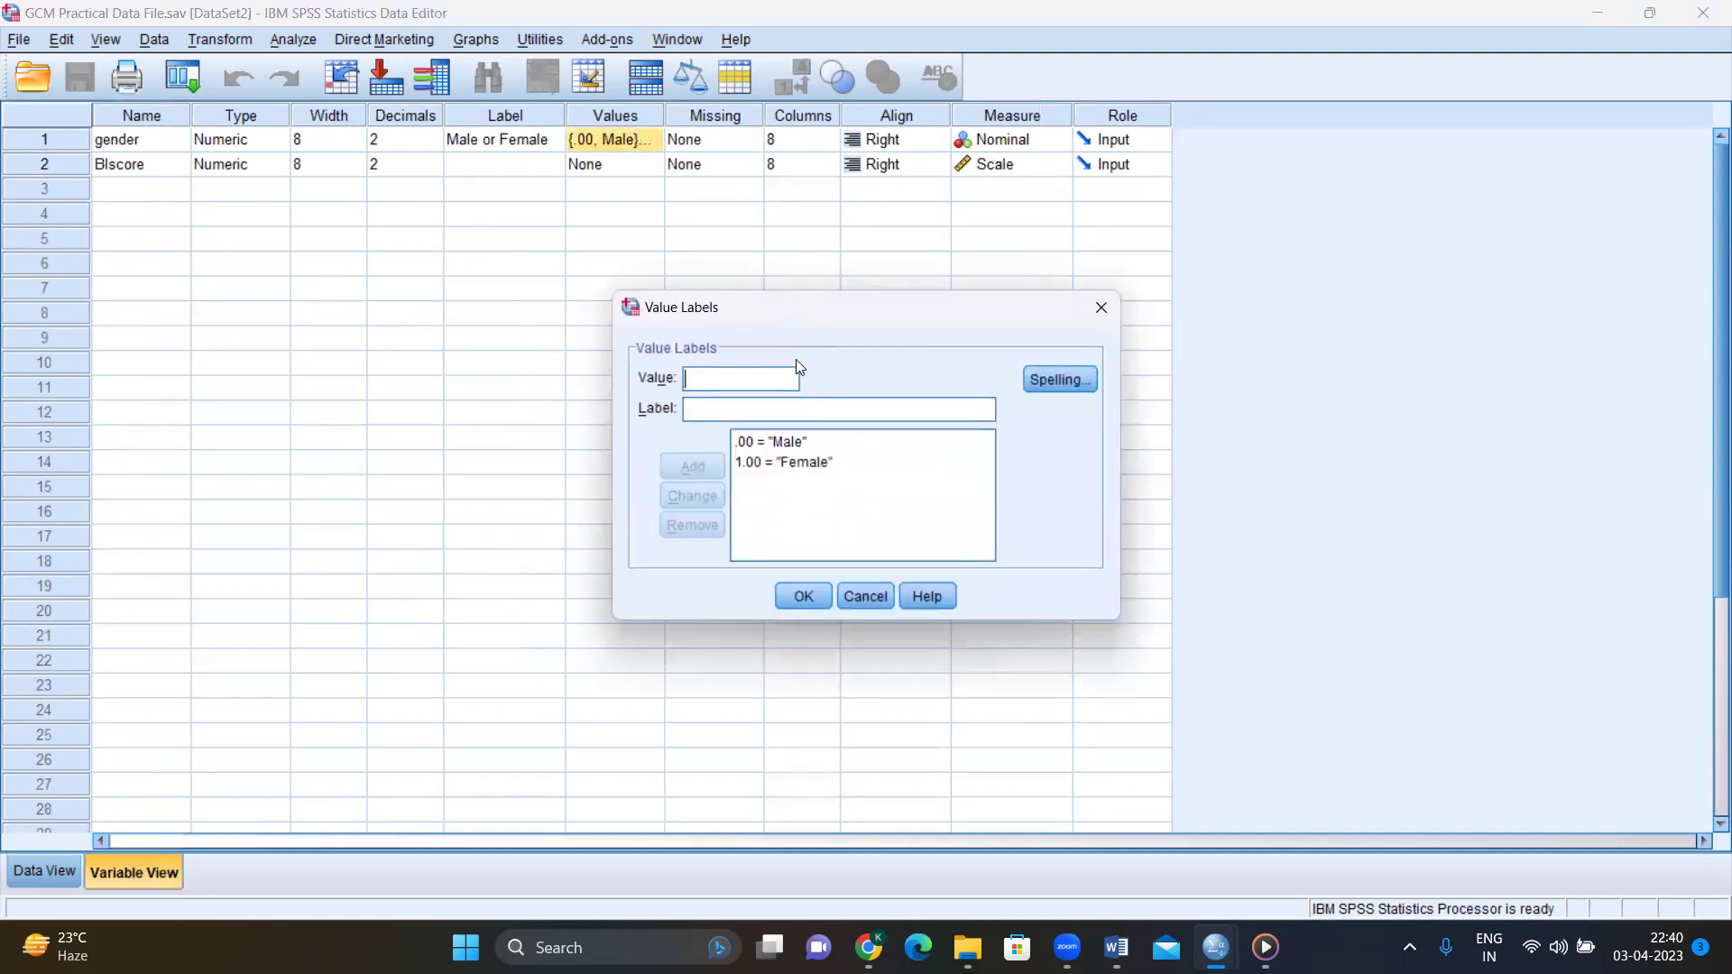
click(776, 448)
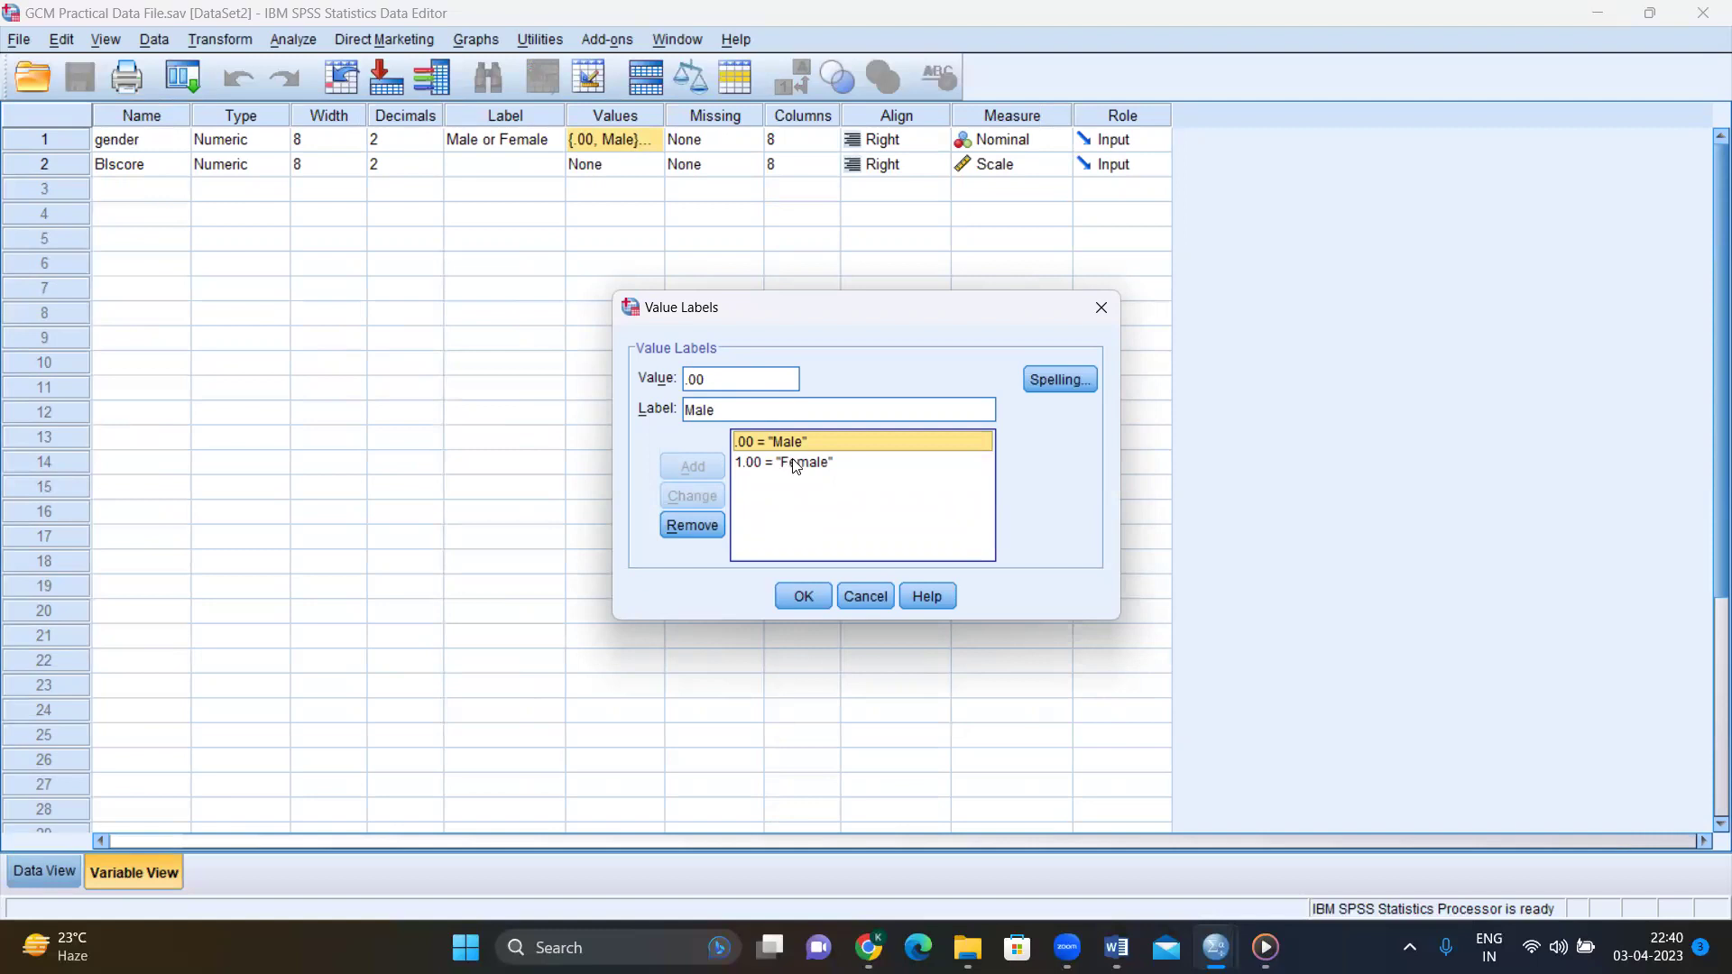
click(798, 461)
click(805, 605)
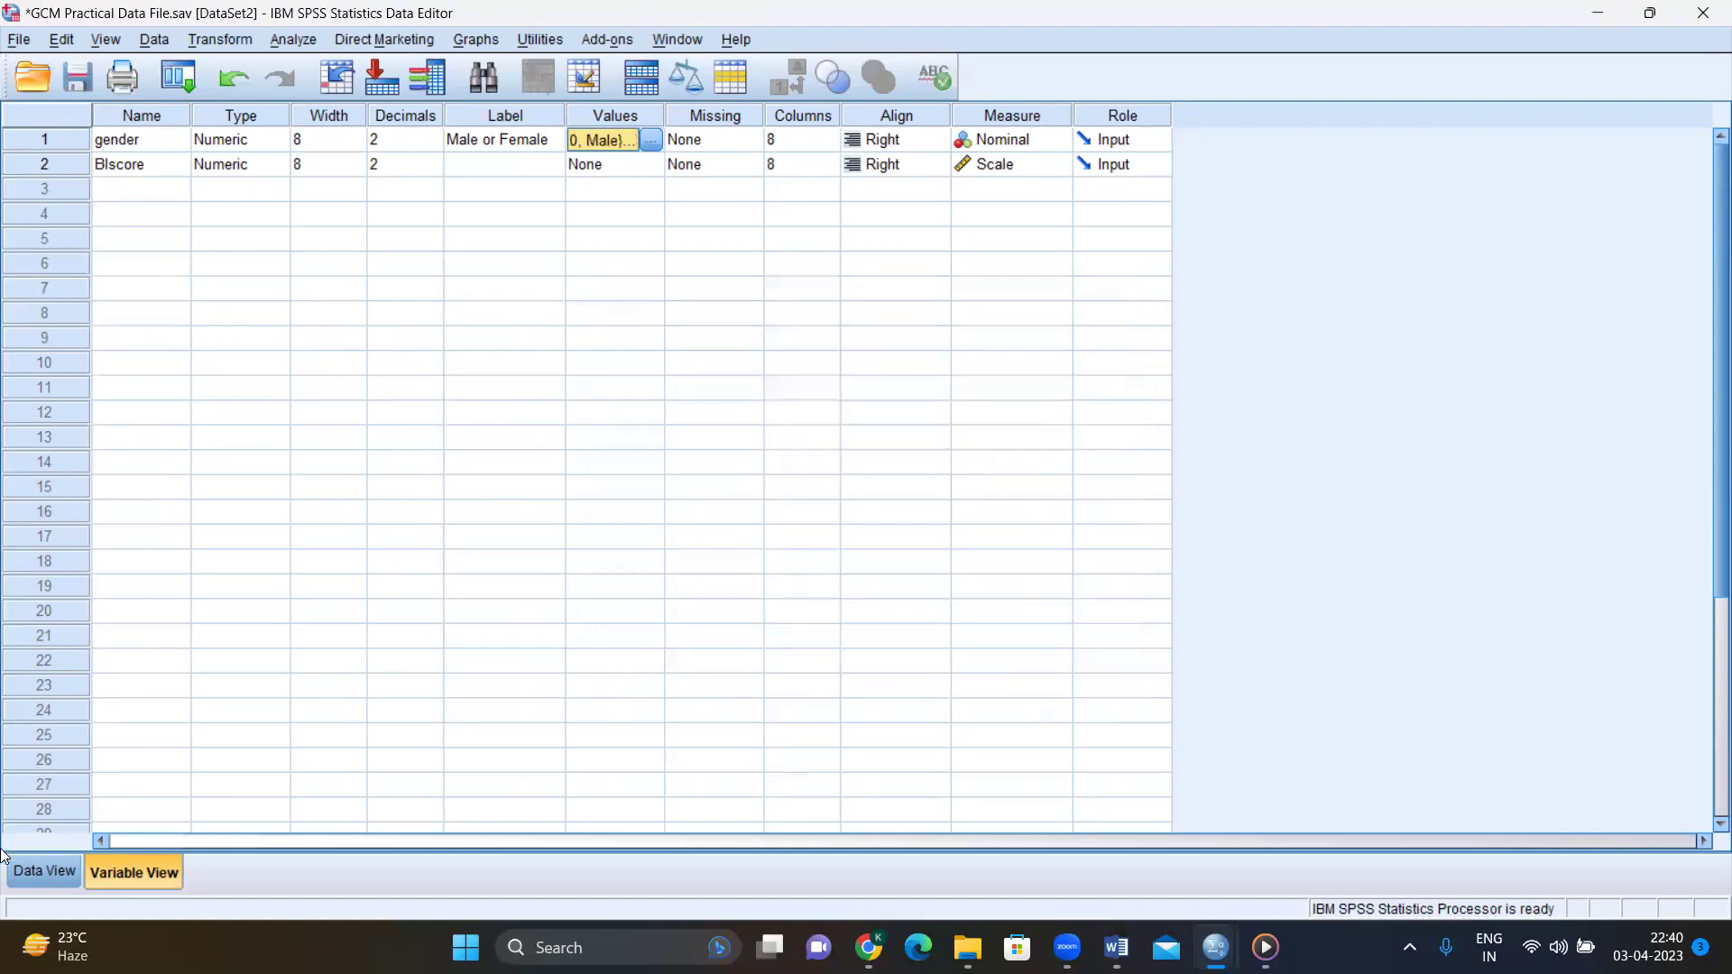
Back in Data View, review the gender and BIscore values in rows 1 and 2.
click(34, 886)
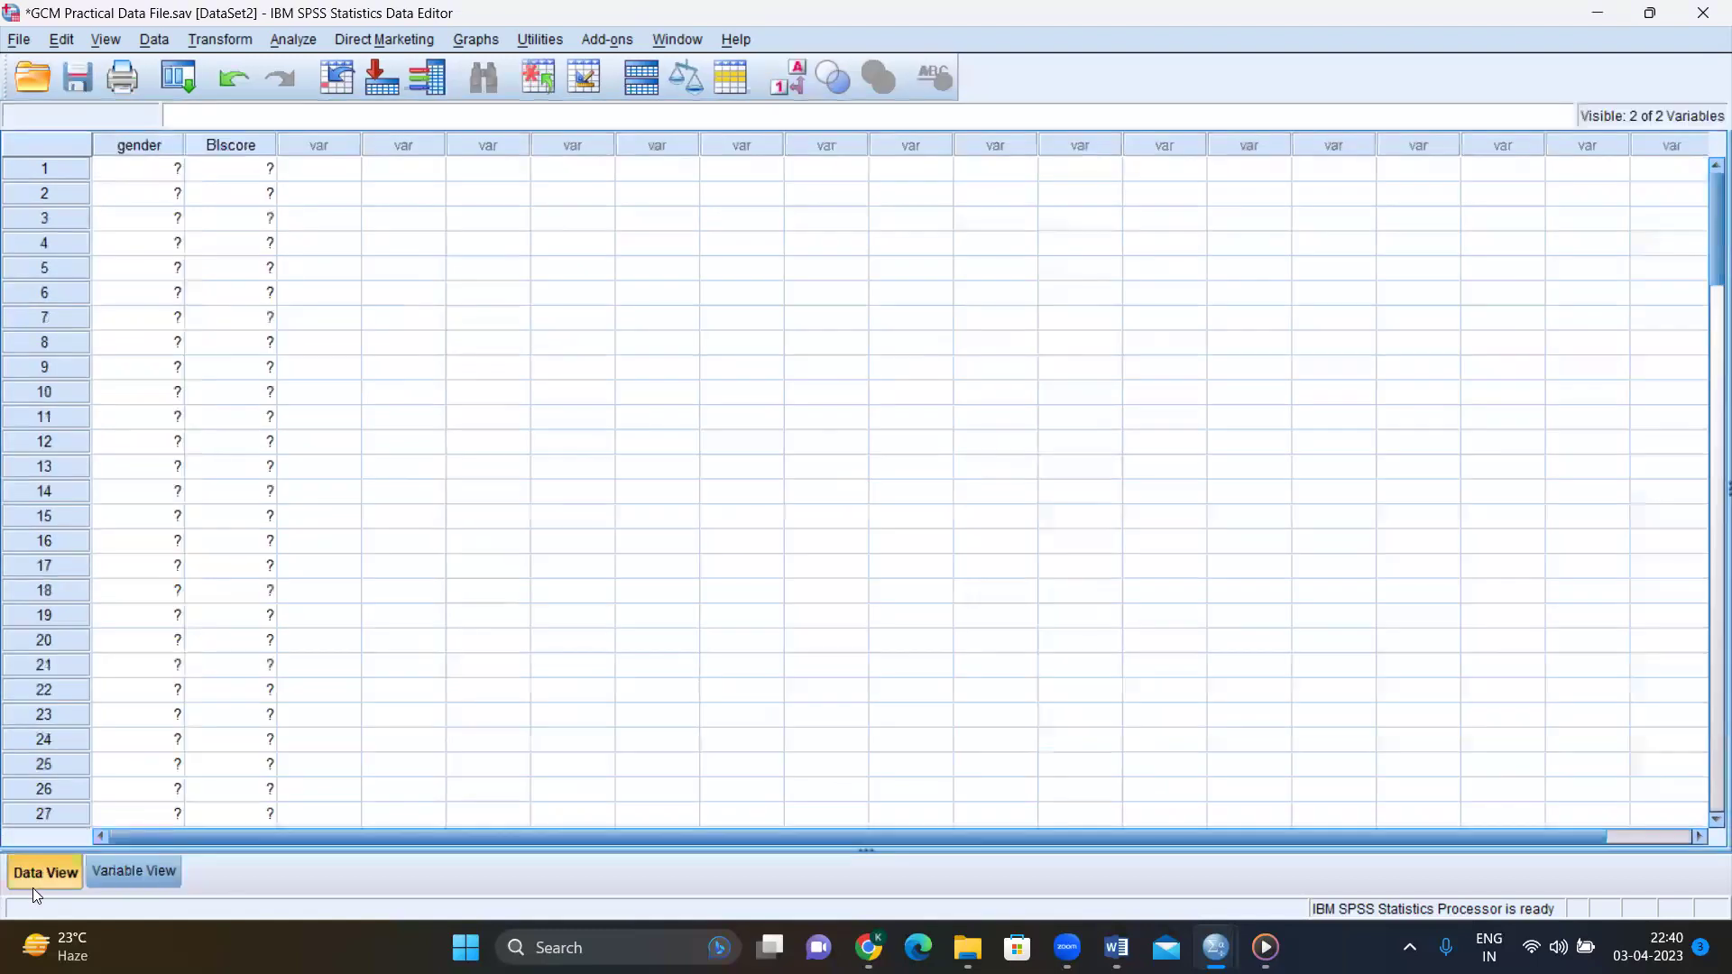
click(161, 172)
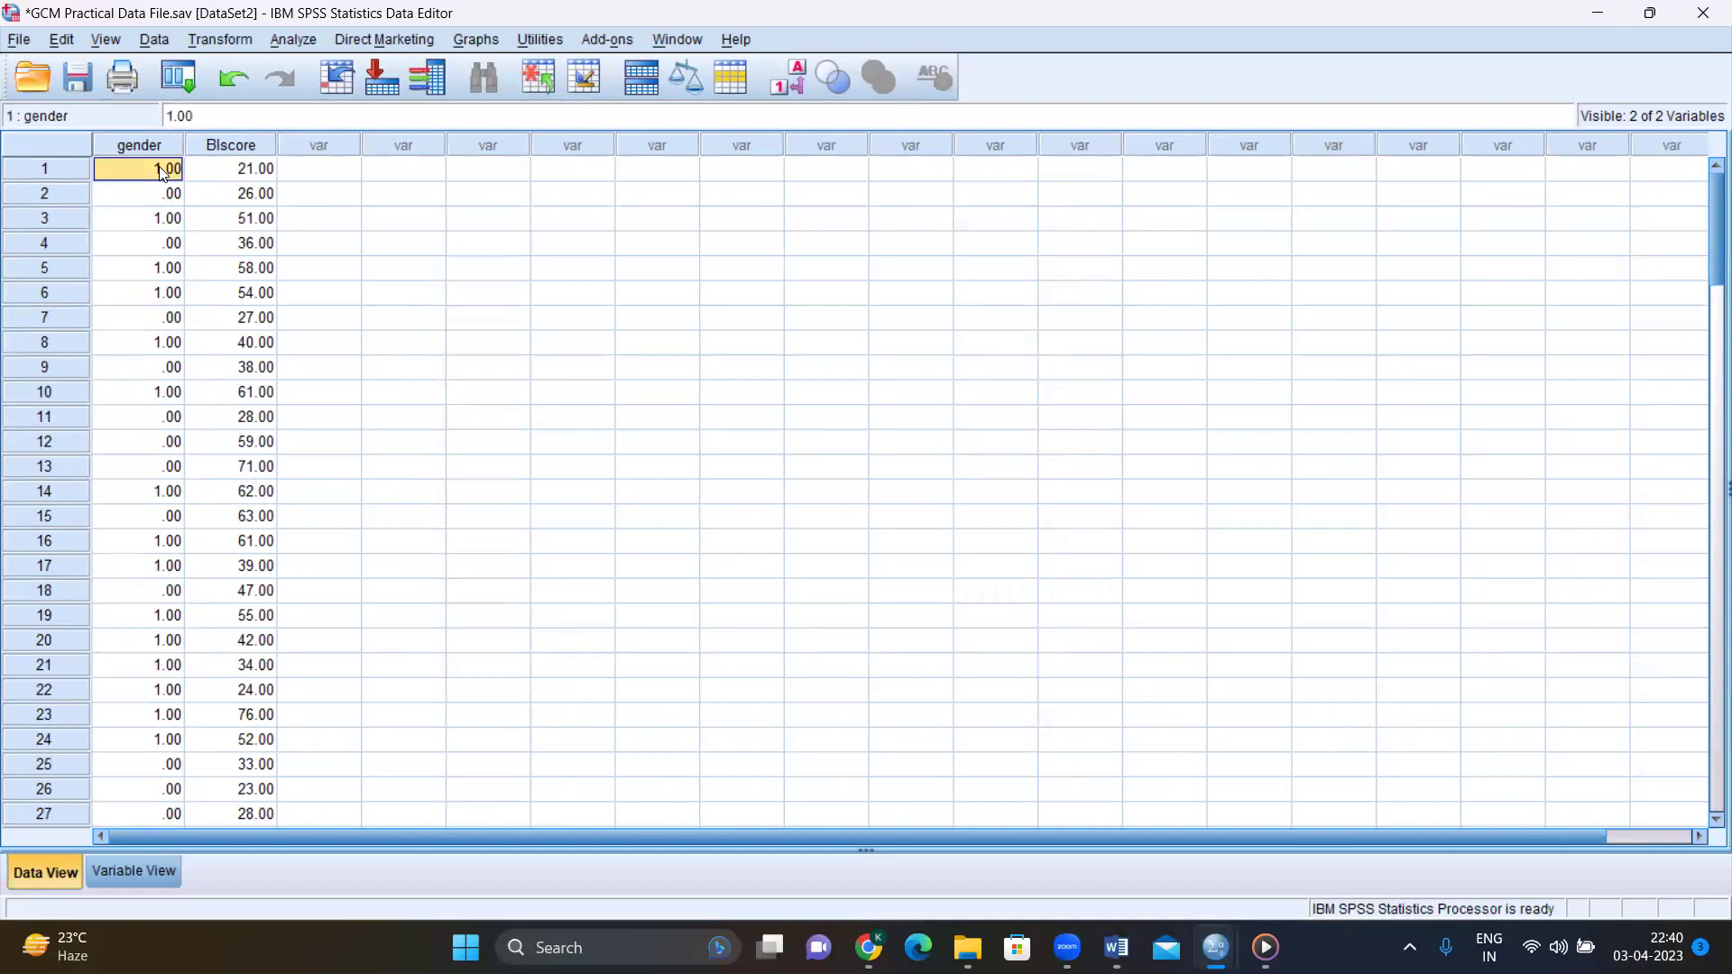
click(159, 198)
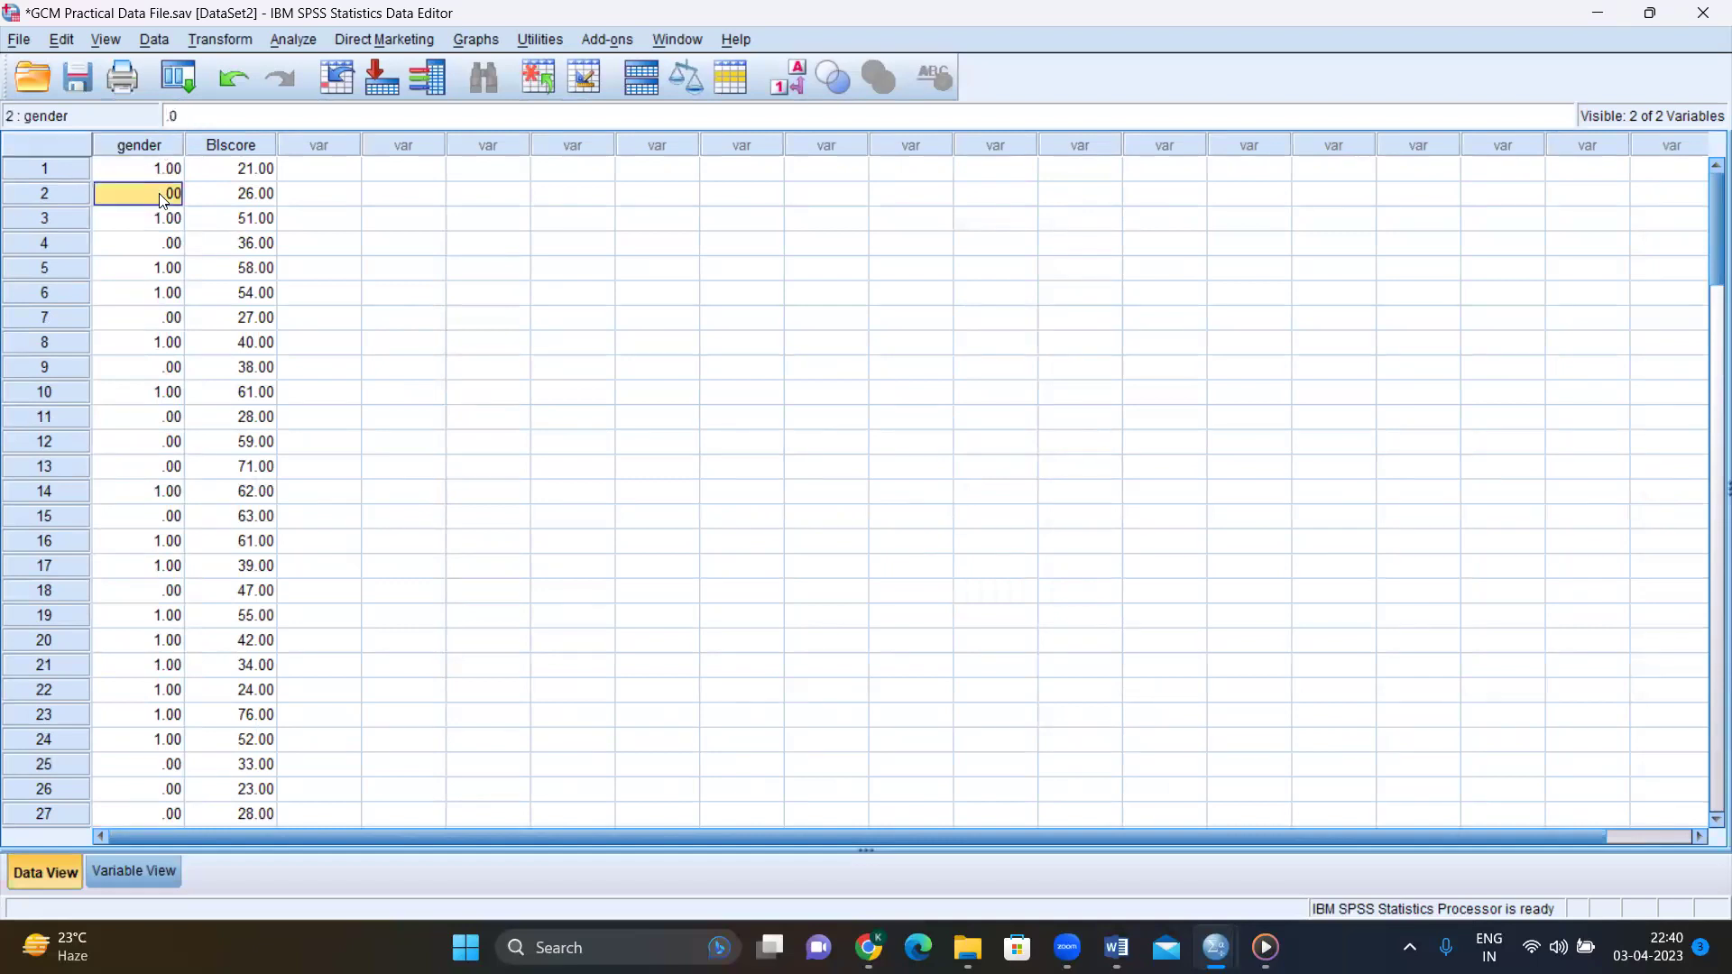
click(256, 173)
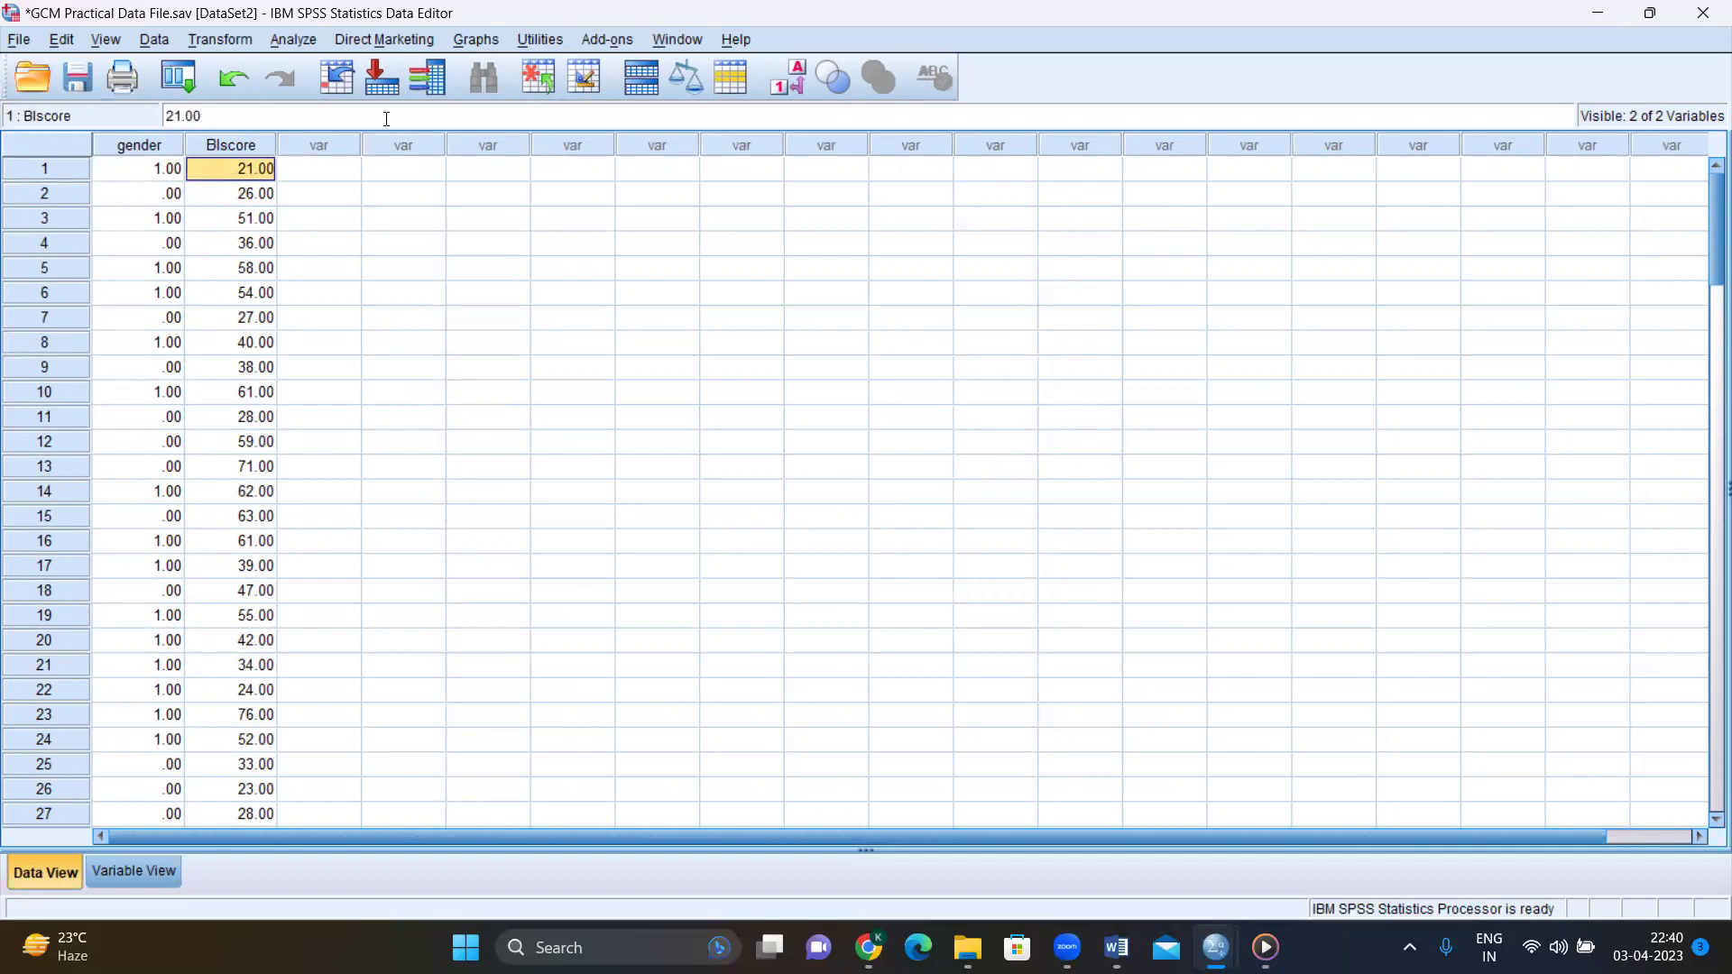
click(353, 214)
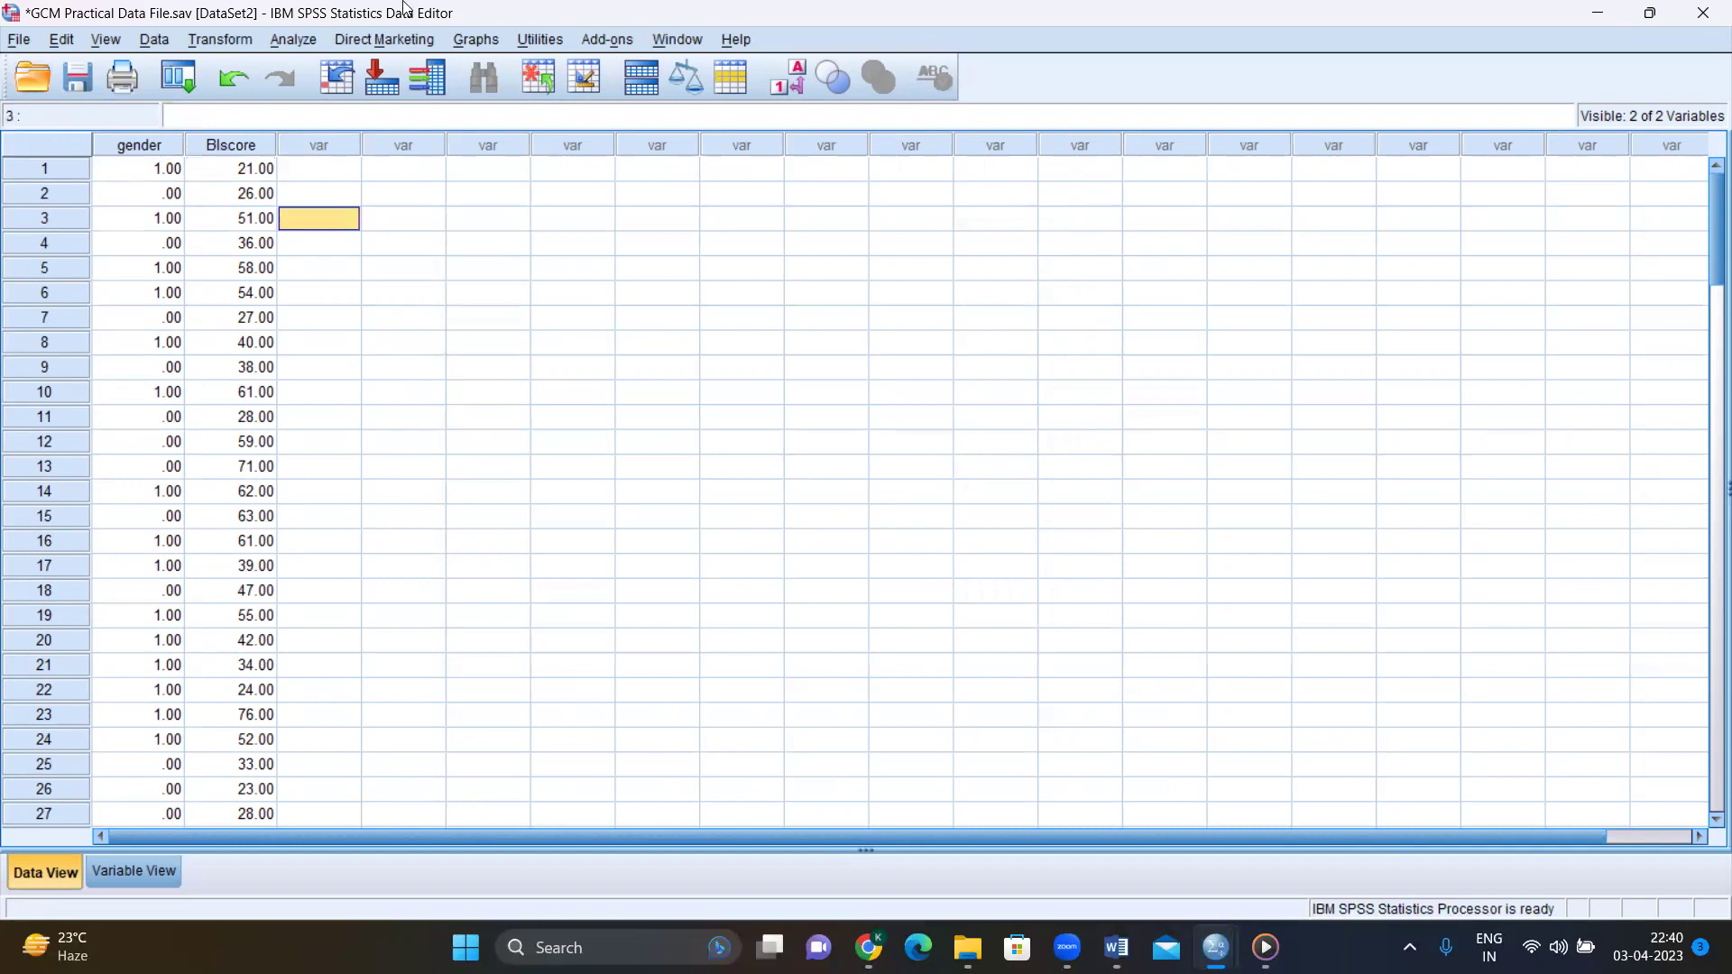
Start an Independent Samples nonparametric test and clear the preset BIscore and gender assignments.
click(303, 41)
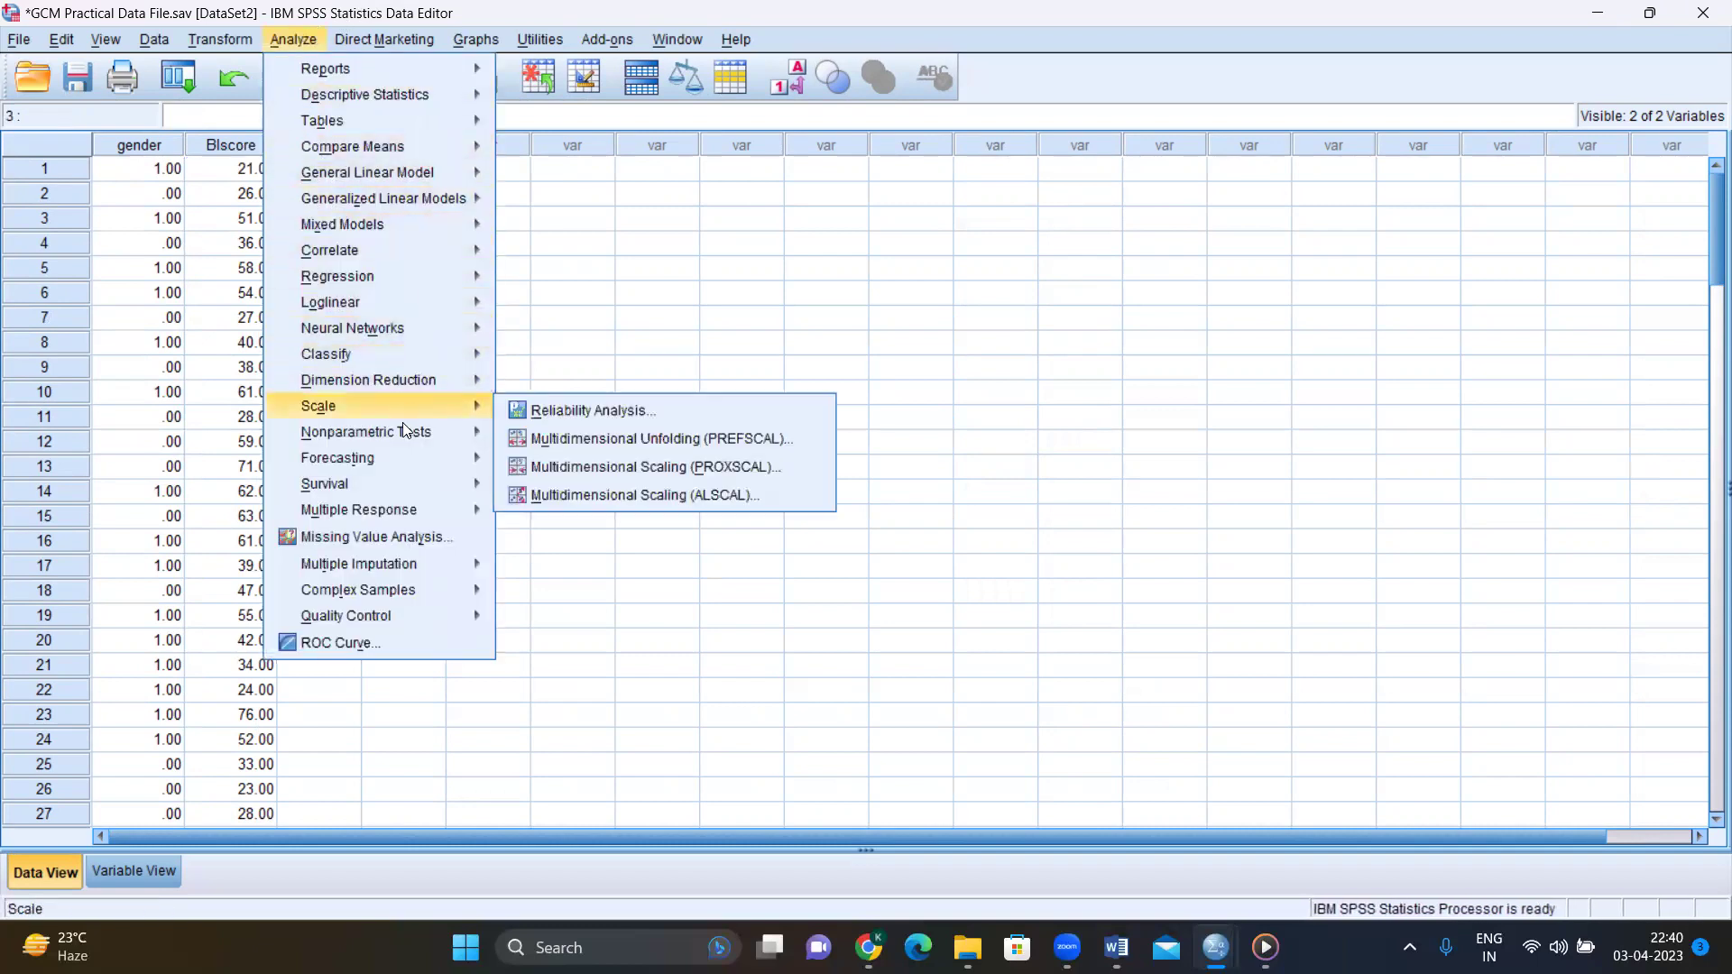
mouse_move(366, 432)
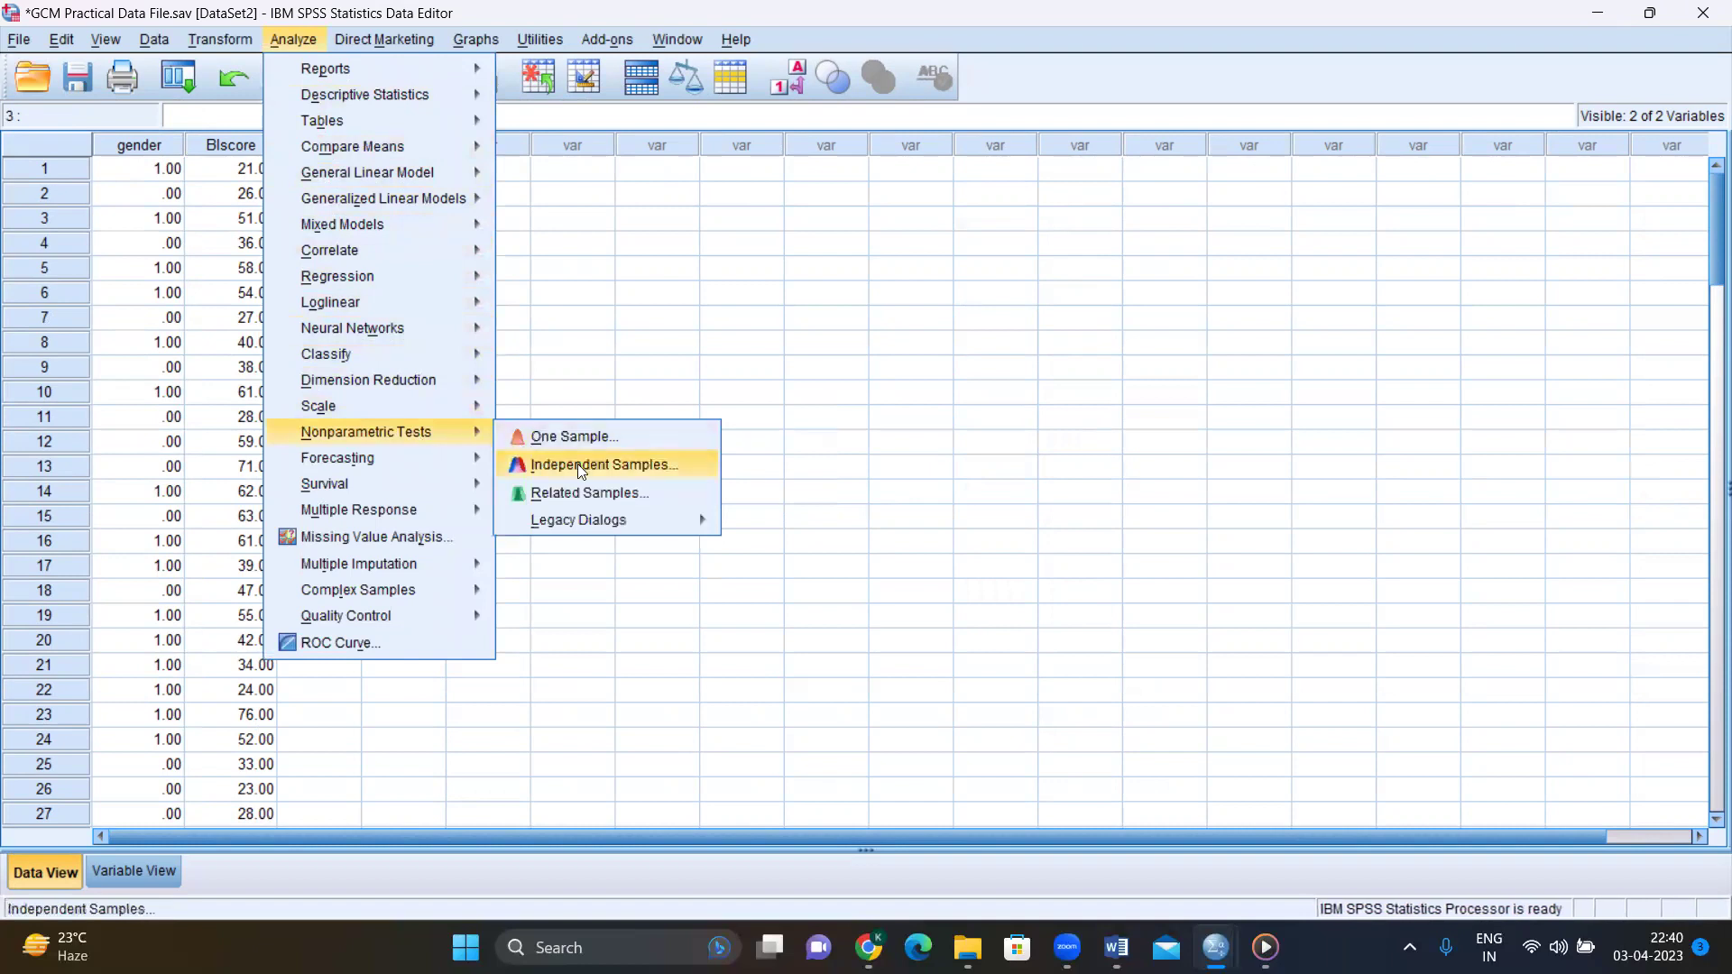
click(618, 474)
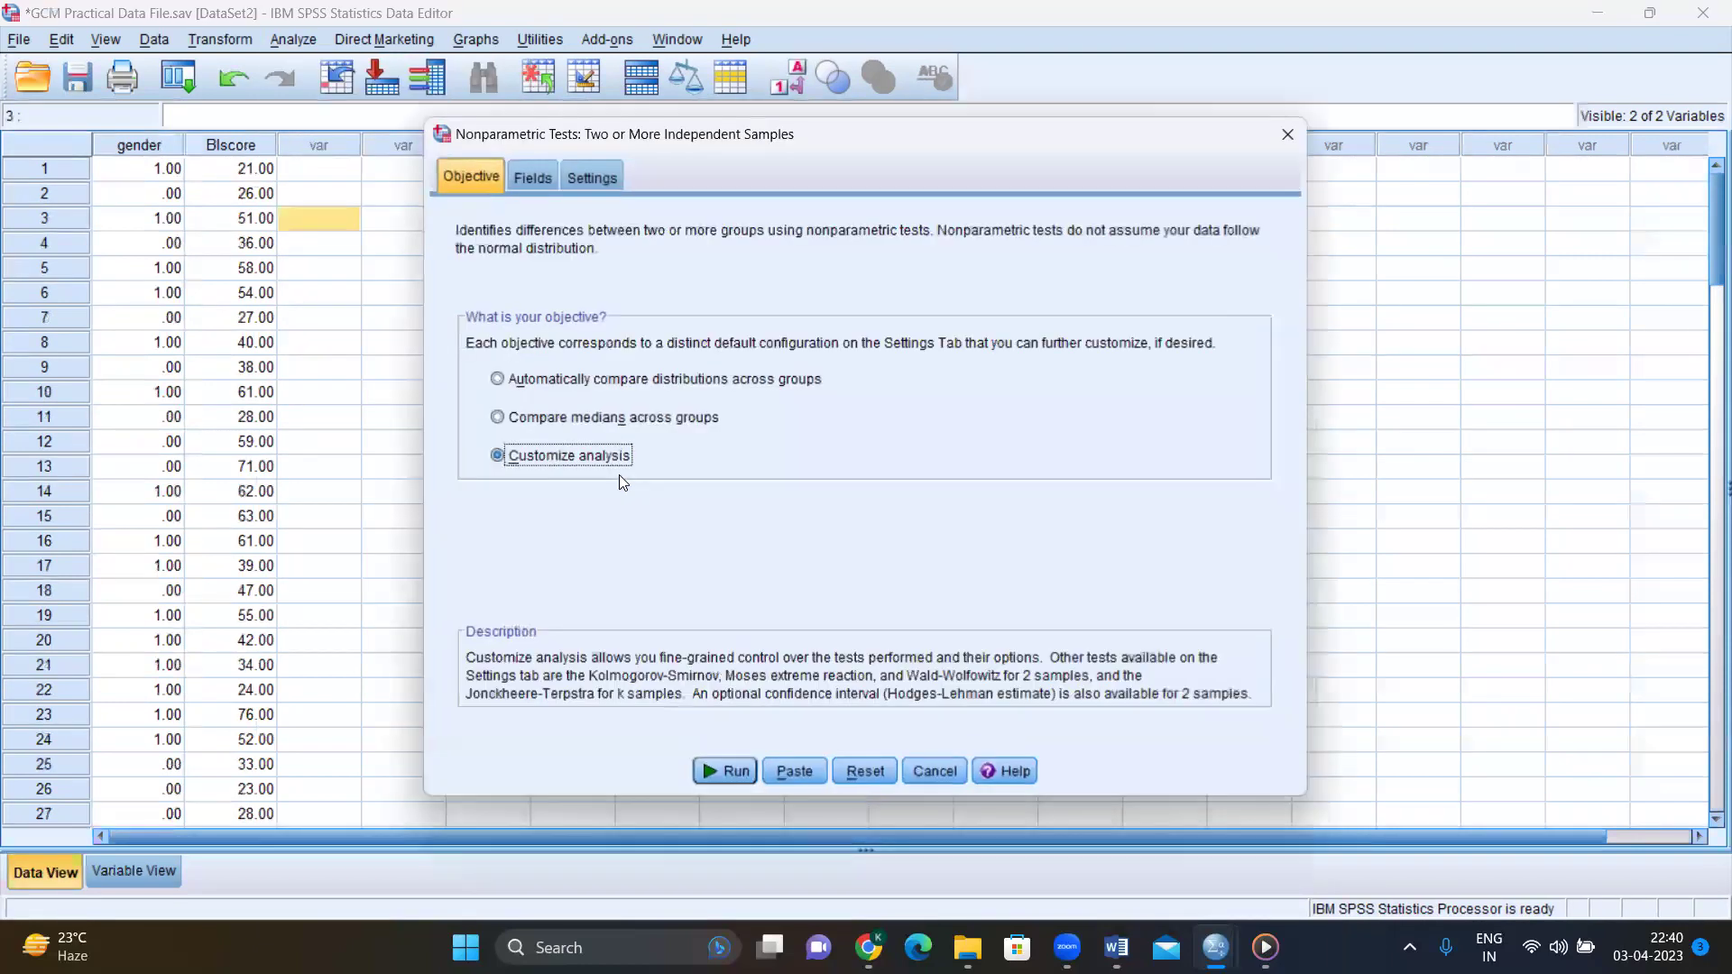
click(528, 174)
click(866, 289)
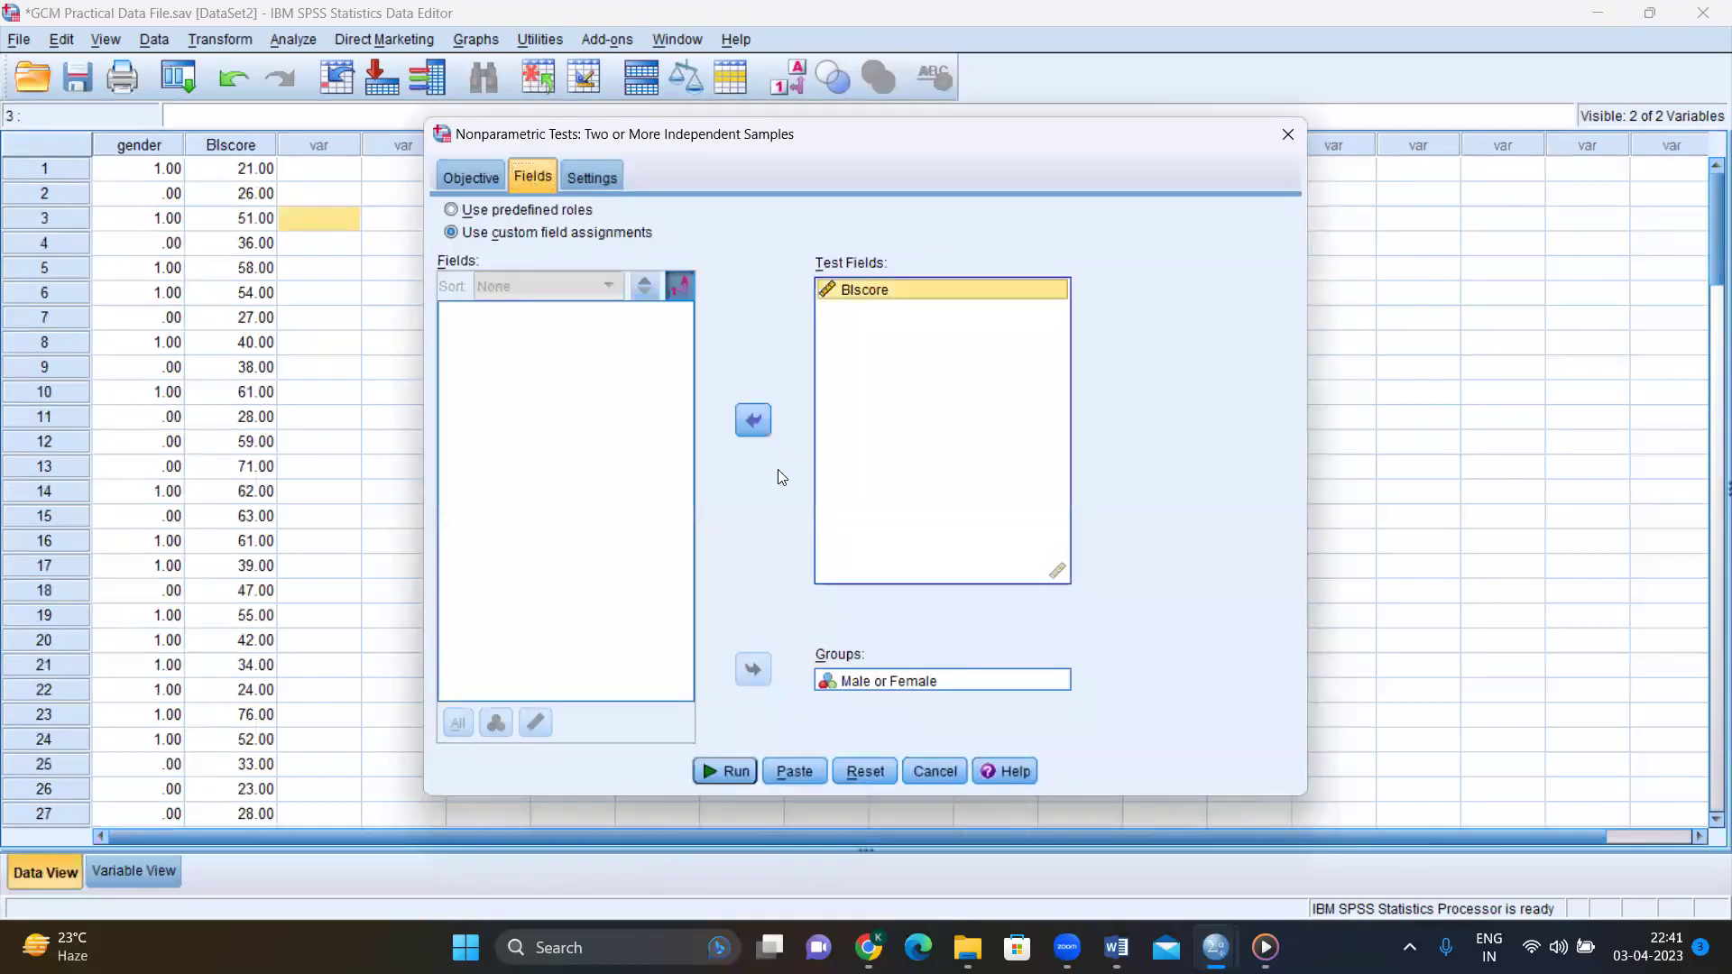
click(752, 420)
click(858, 684)
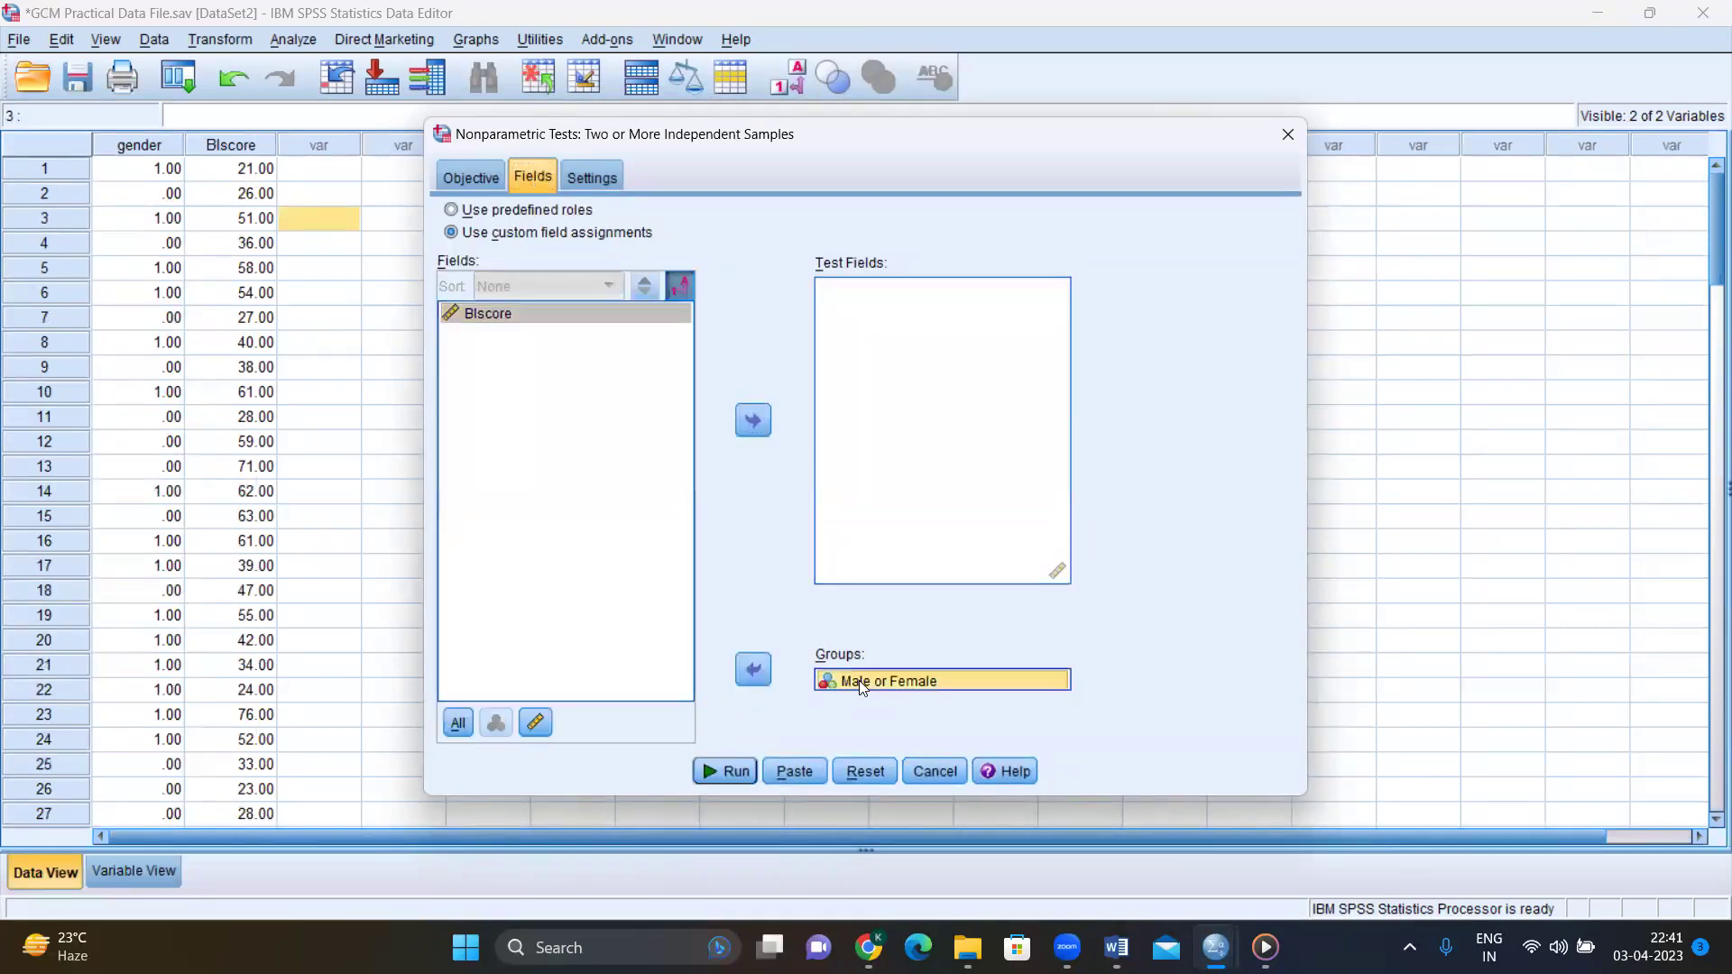
click(760, 668)
Assign BIscore to Test Fields and Male or Female to Groups.
click(538, 335)
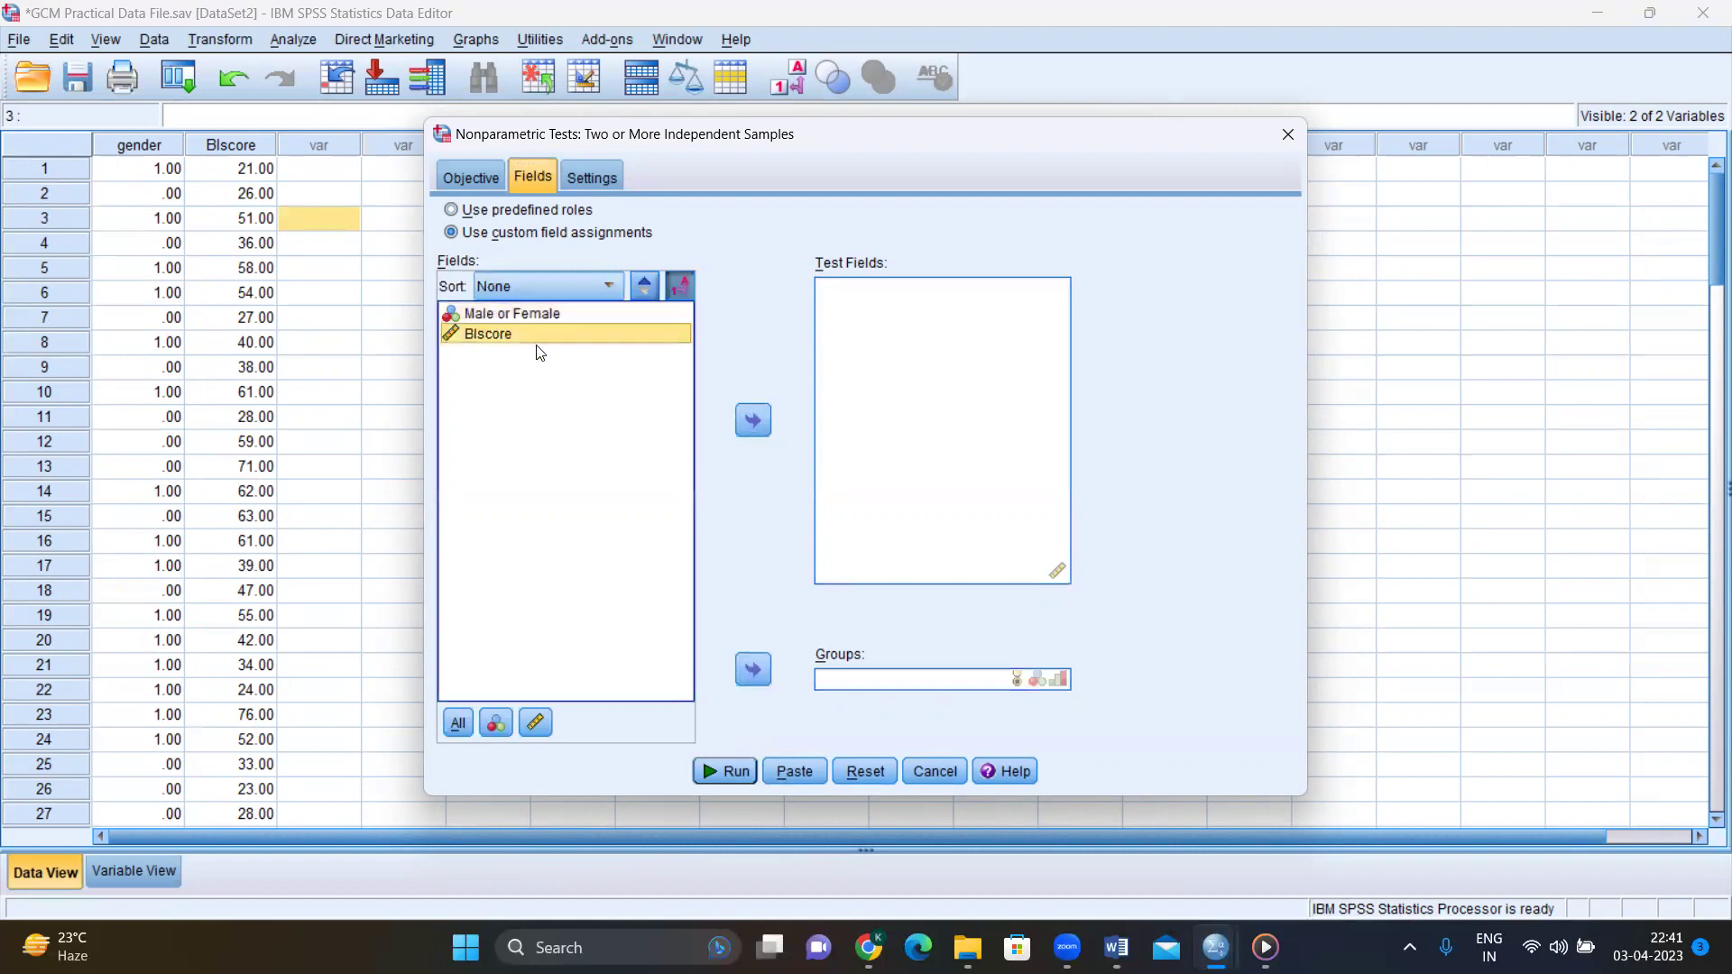
click(472, 336)
click(758, 414)
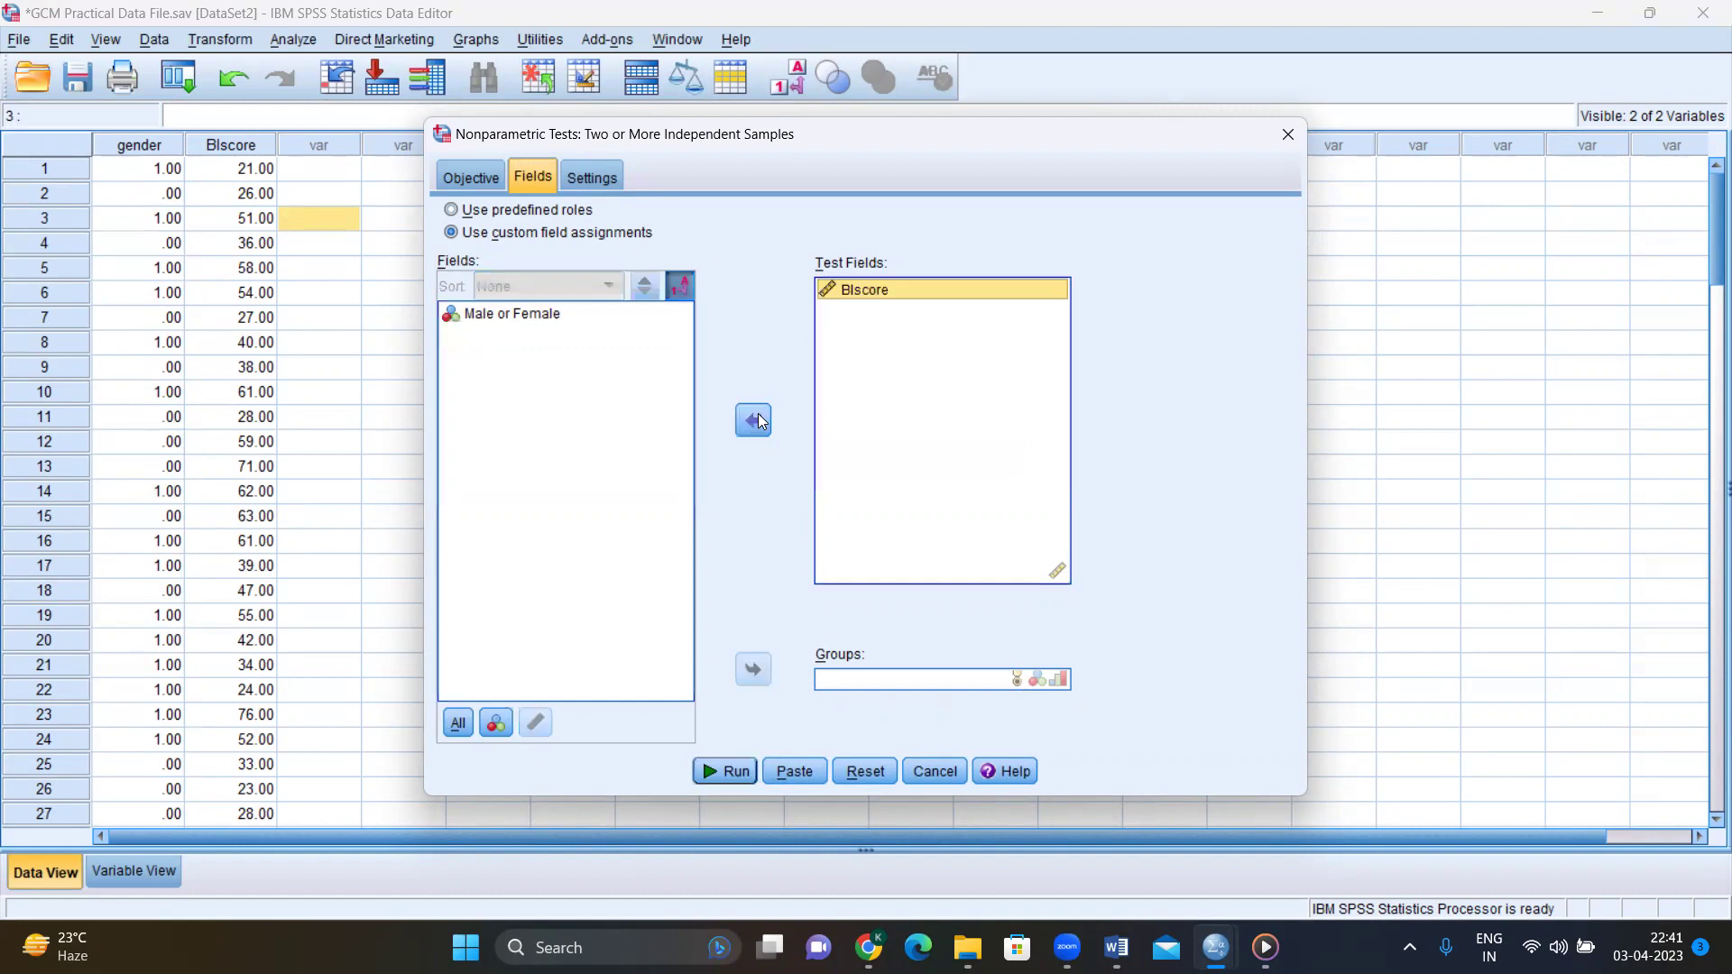
click(501, 314)
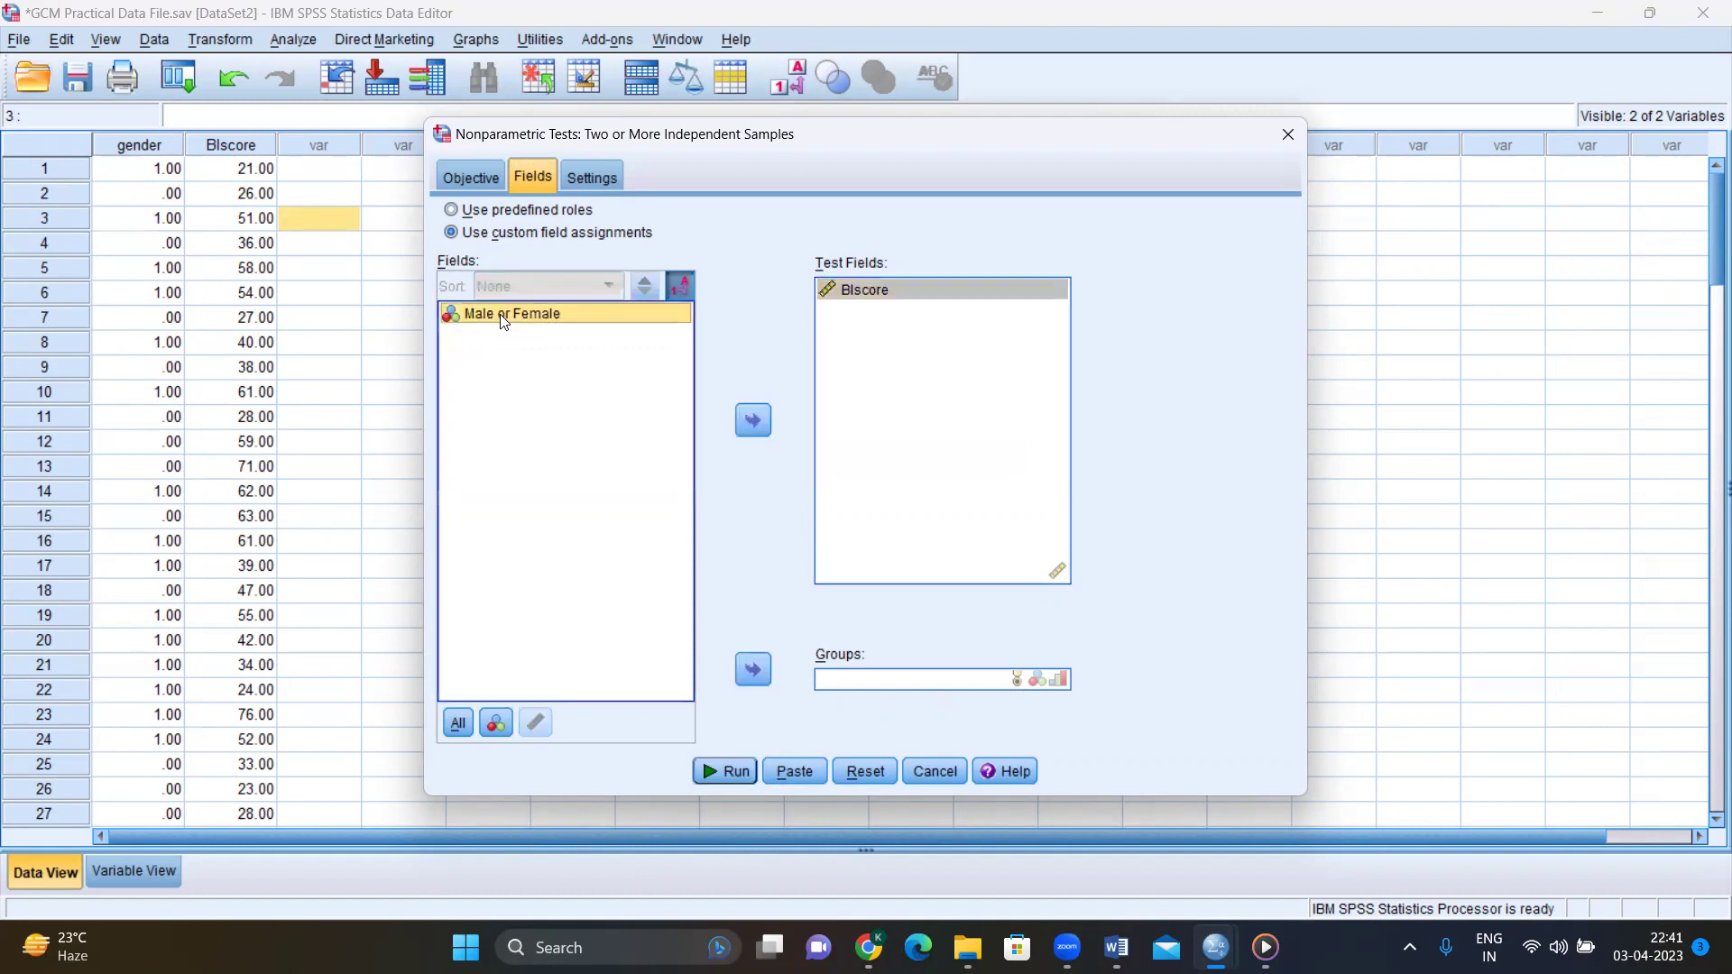
click(754, 671)
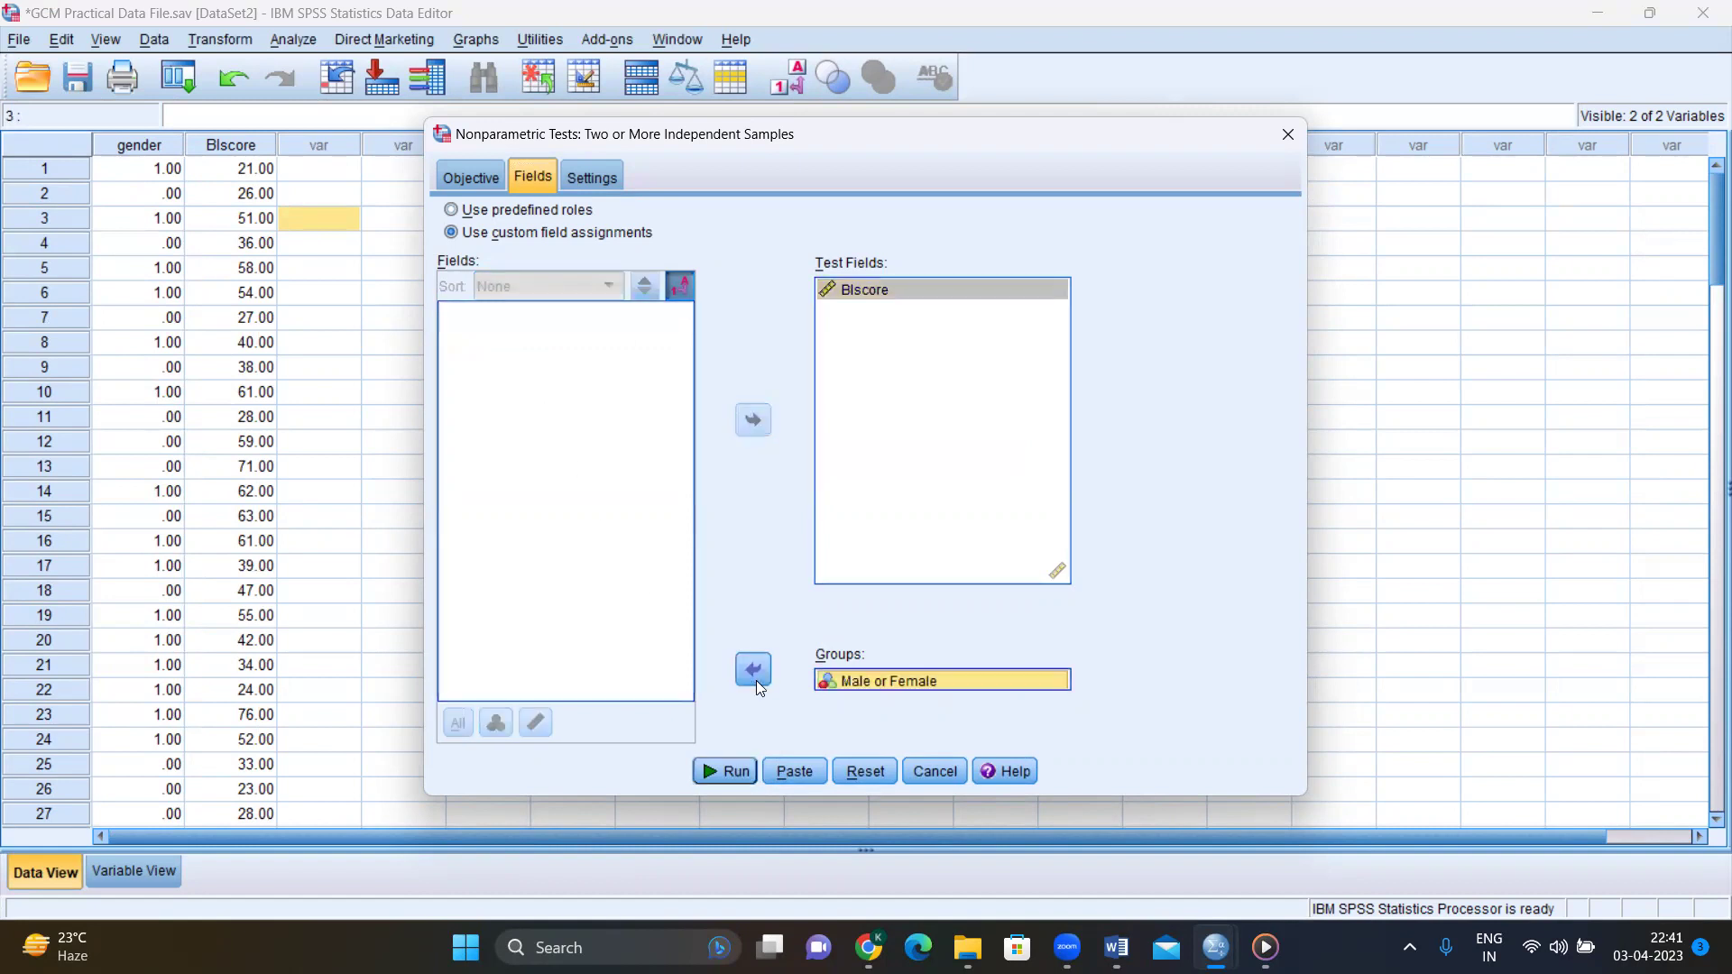
Under Settings, customize the tests and select Mann-Whitney U (2 samples).
click(590, 178)
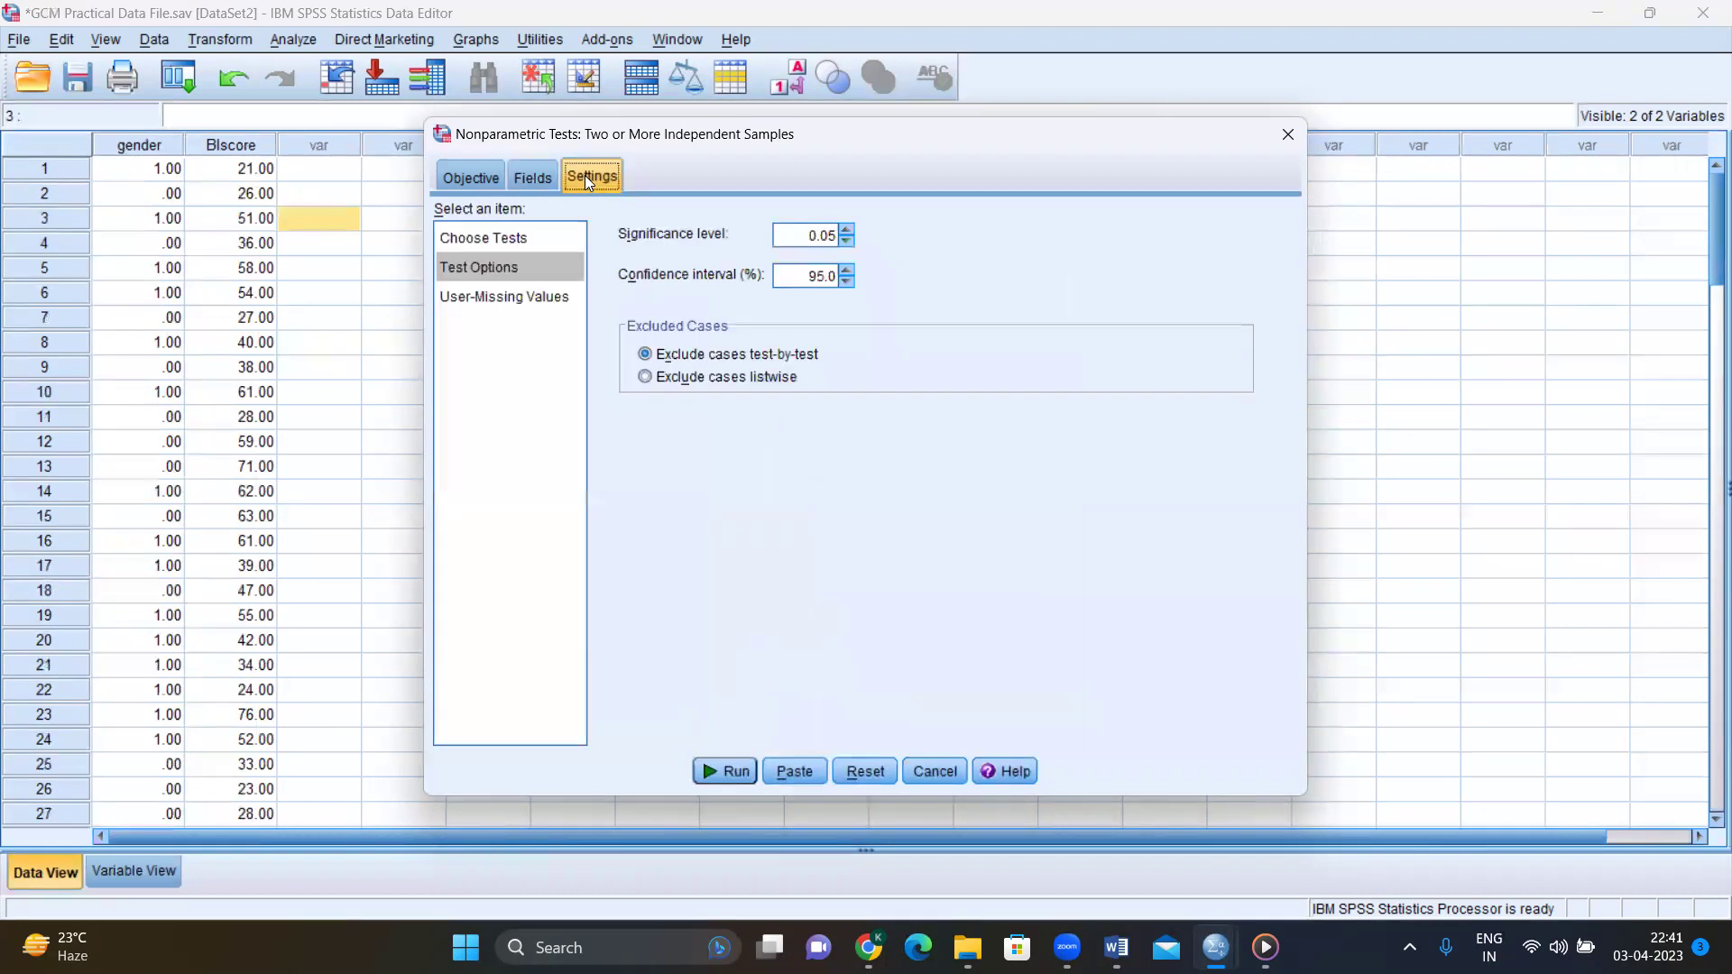
click(514, 237)
click(632, 237)
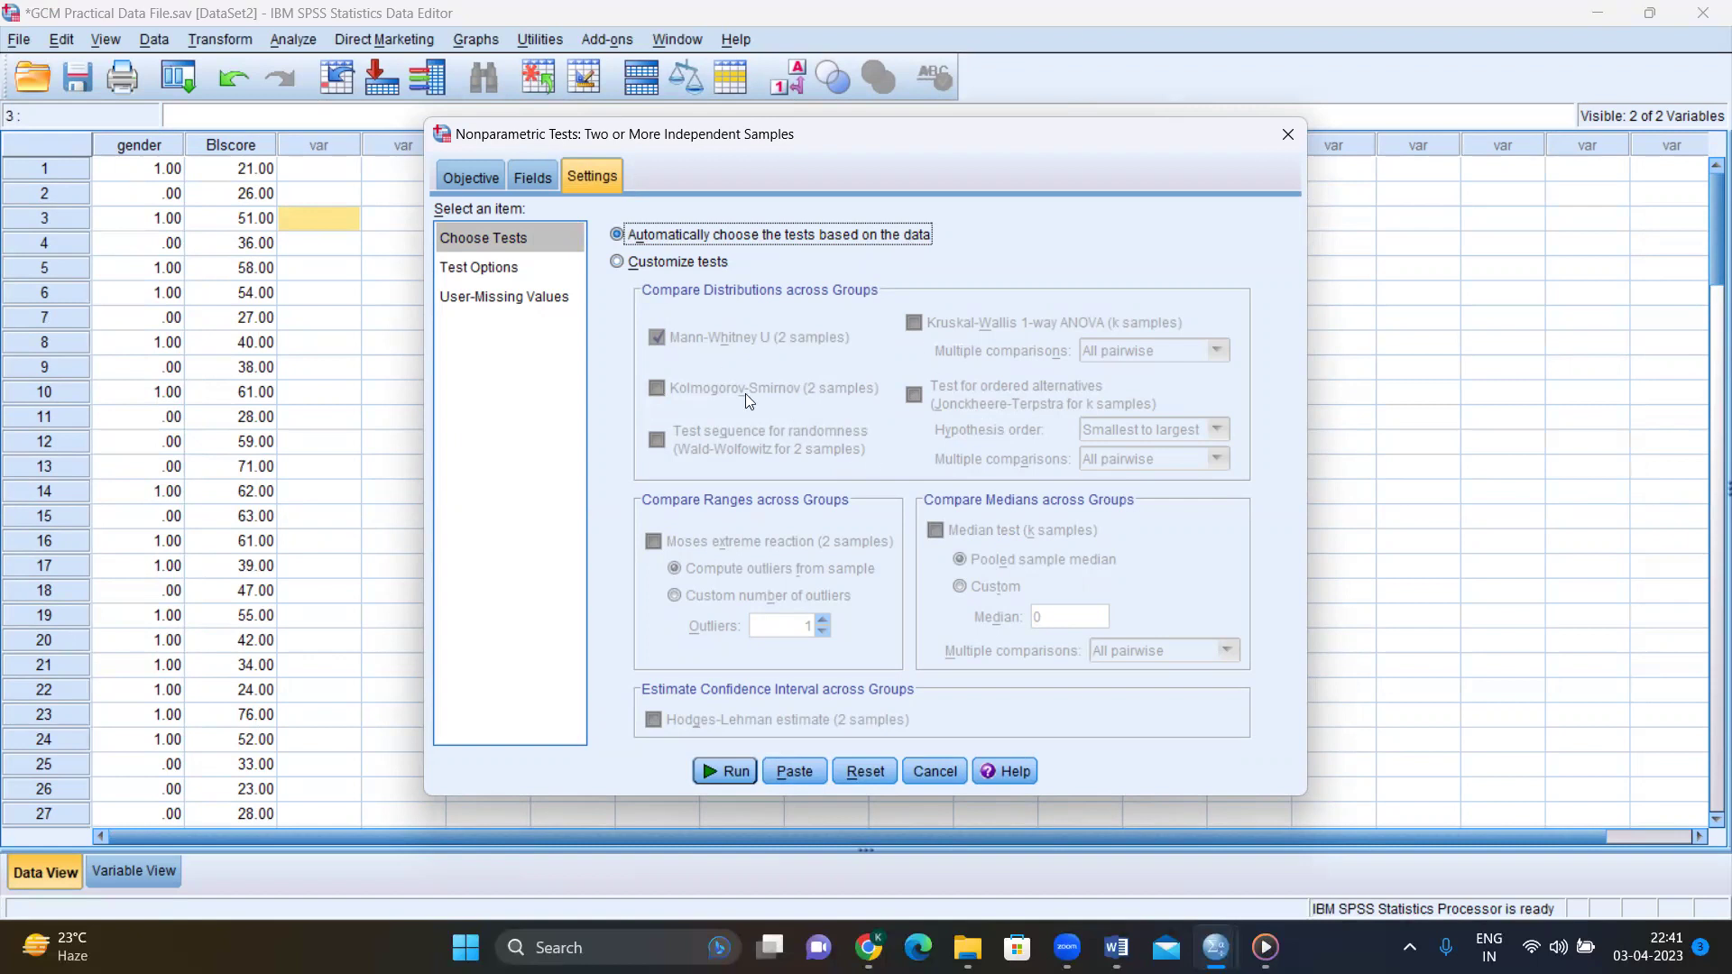
click(620, 263)
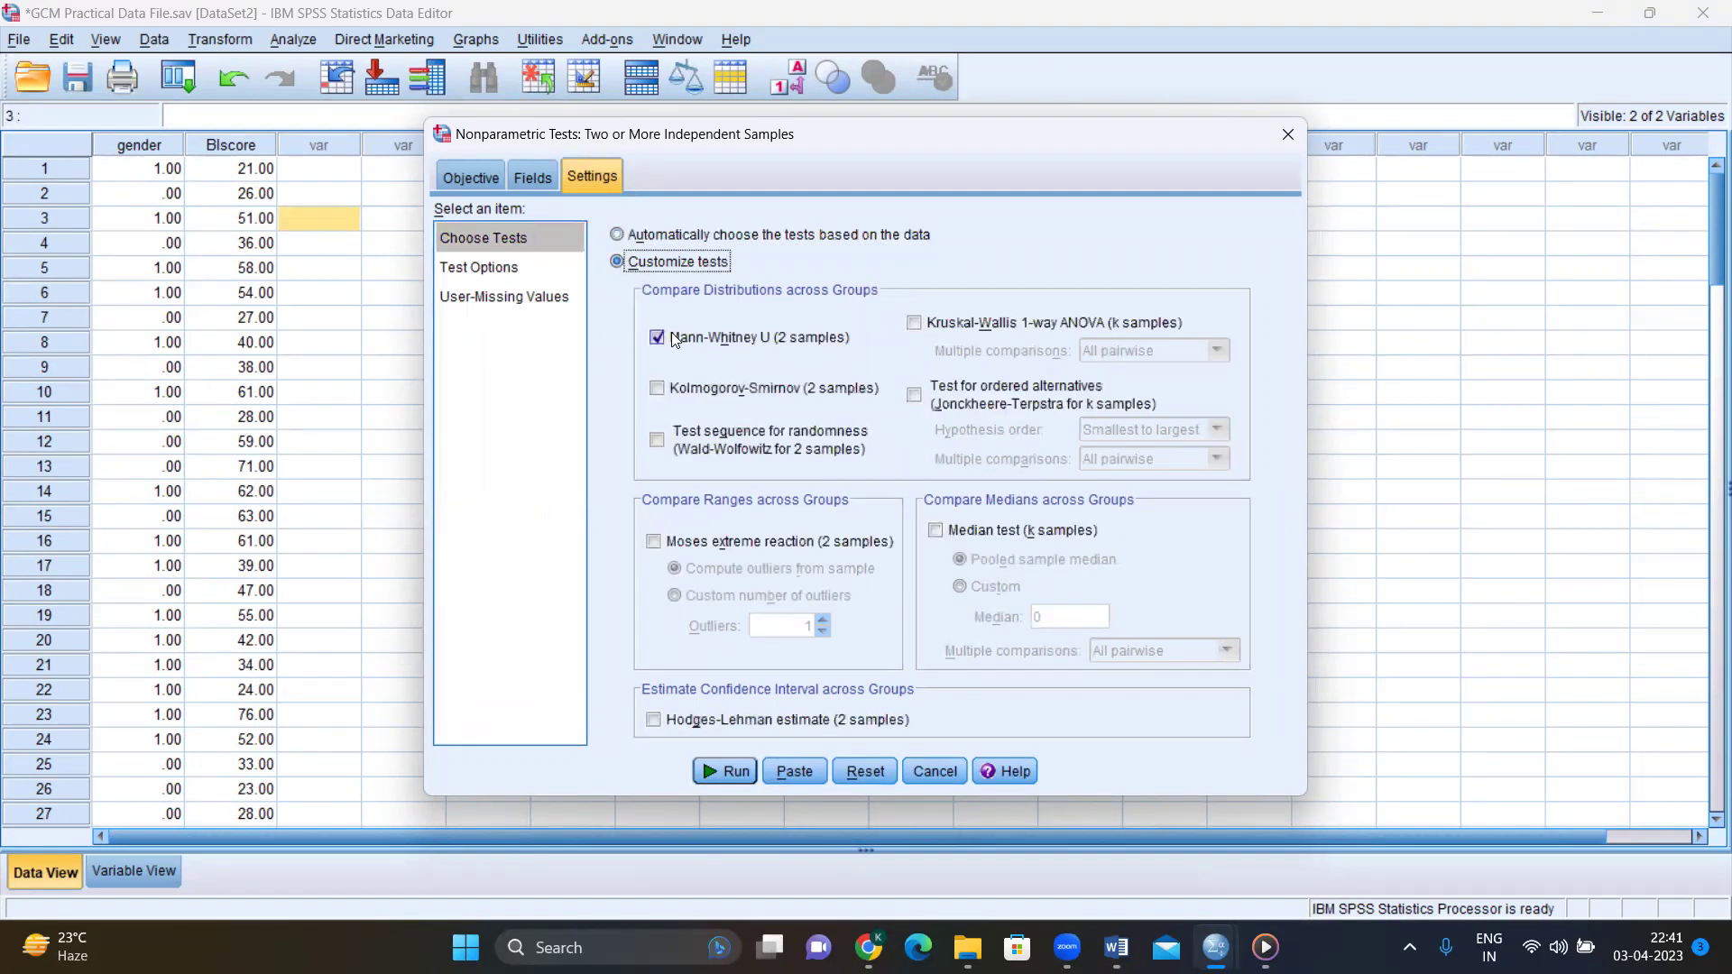
double_click(717, 337)
Review the significance level, confidence interval and user-missing value options without changing them.
click(507, 270)
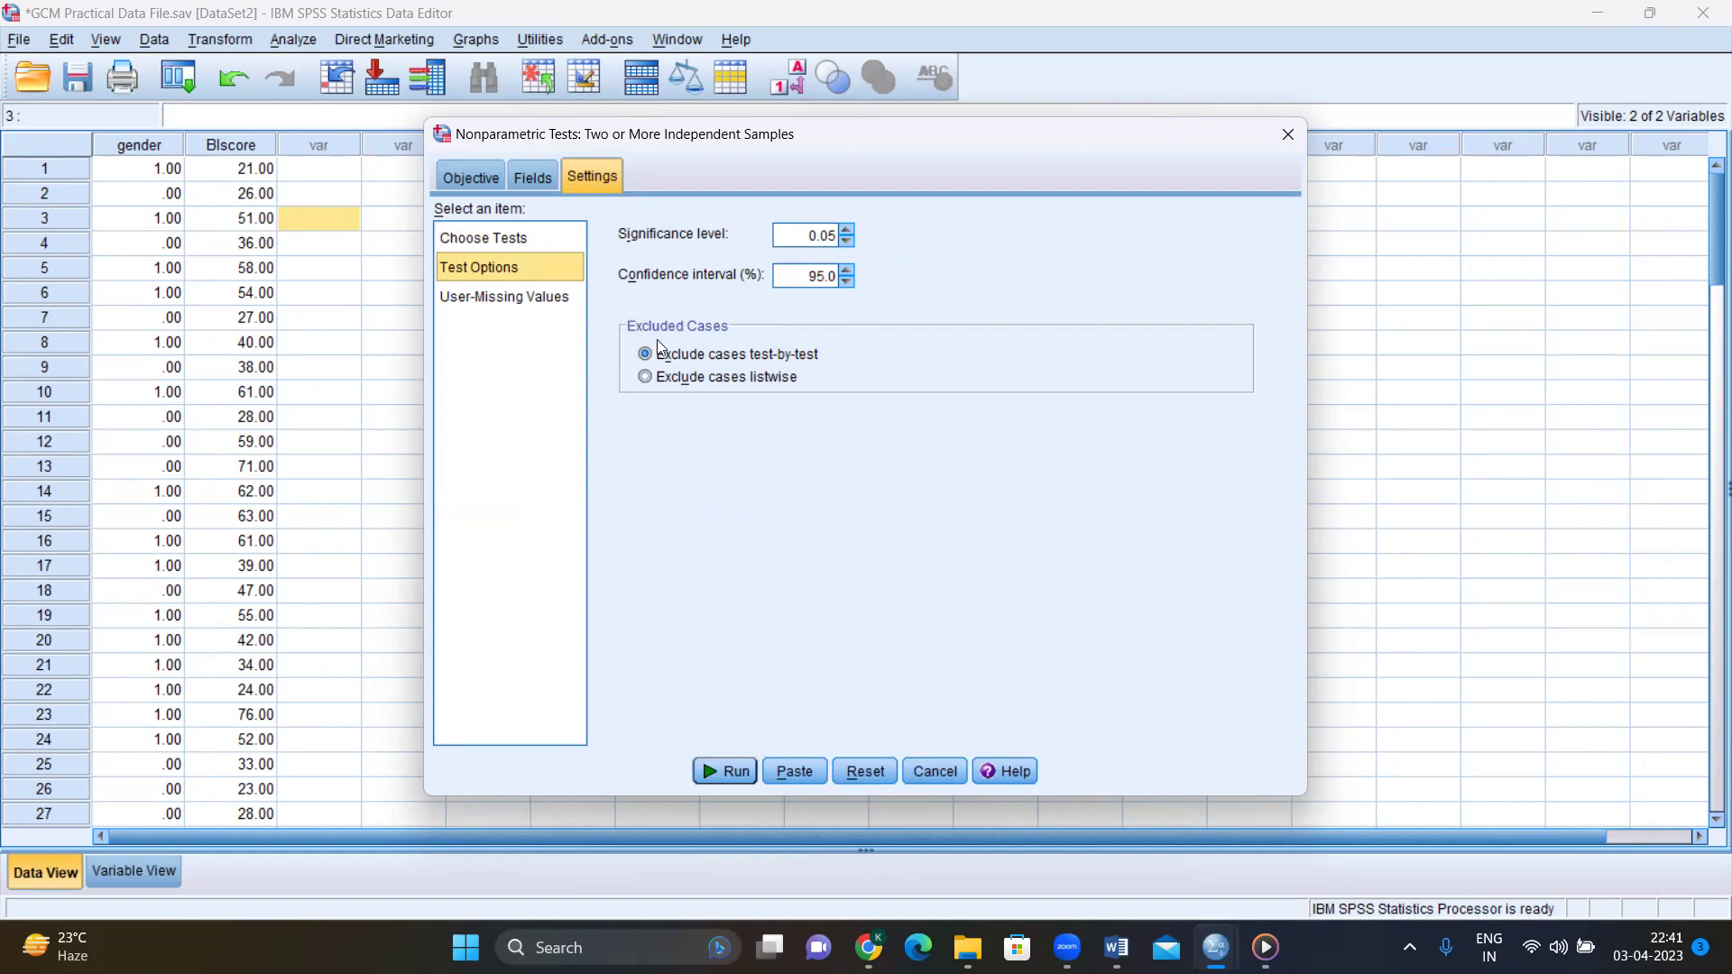
click(526, 299)
click(513, 266)
click(516, 238)
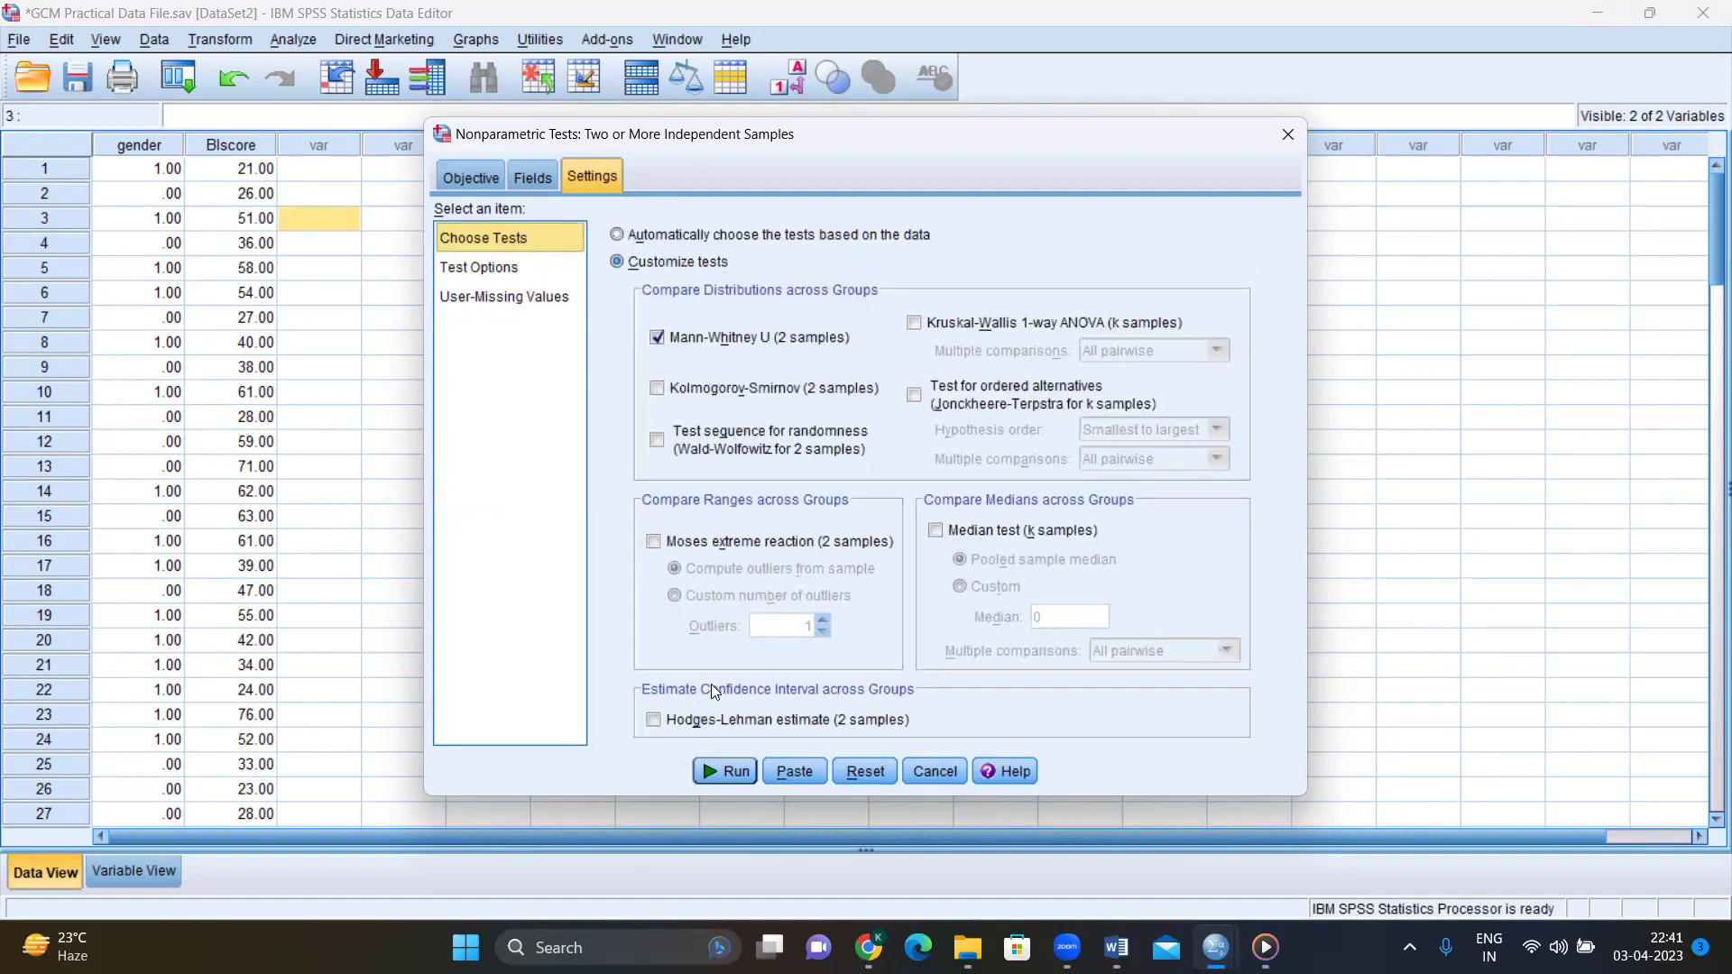
Run the test and inspect the Hypothesis Test Summary: Sig. .110, null hypothesis retained.
click(715, 772)
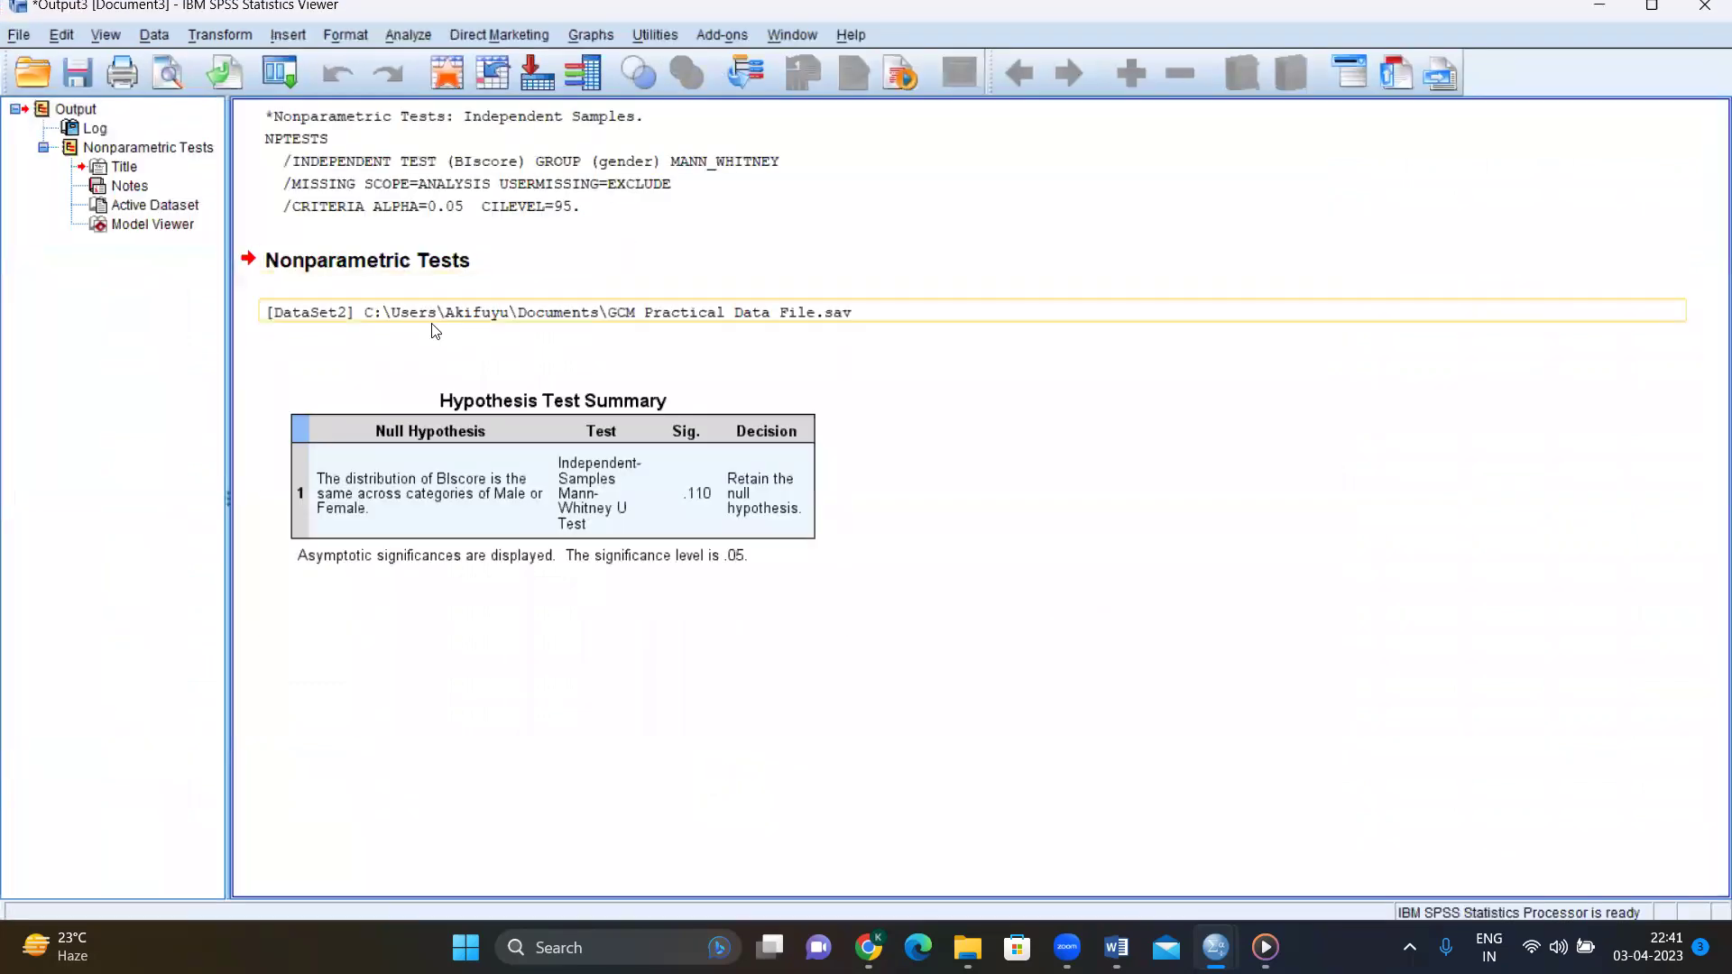
click(383, 395)
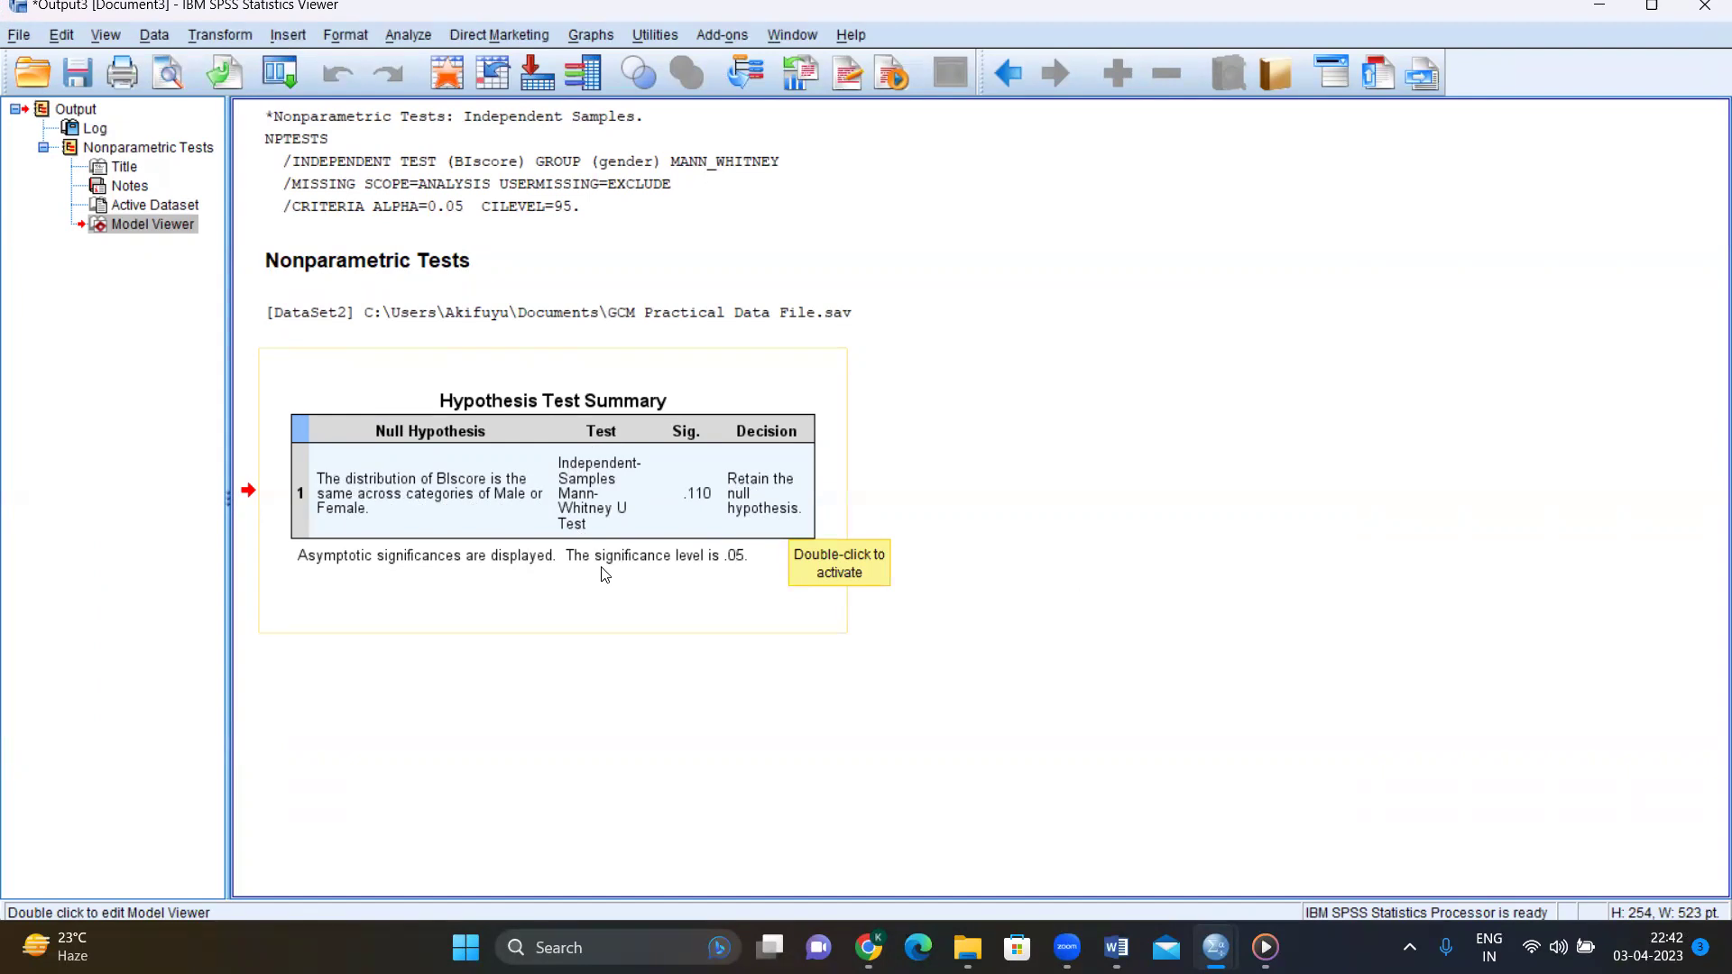
click(695, 568)
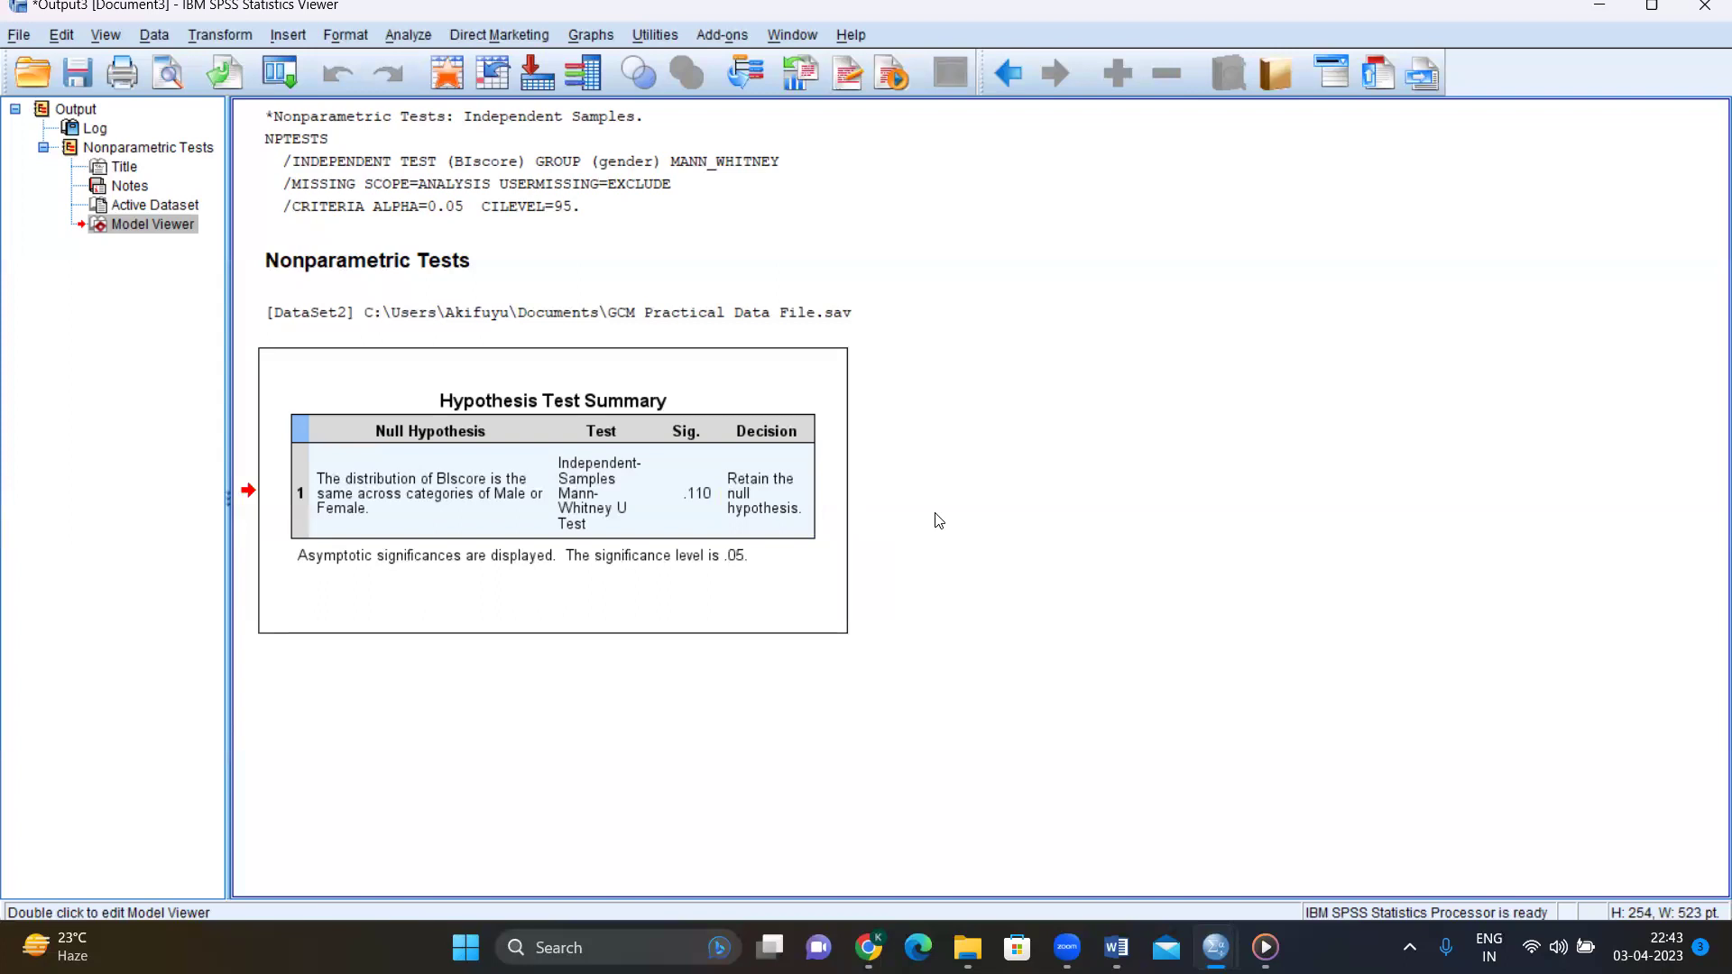
click(984, 292)
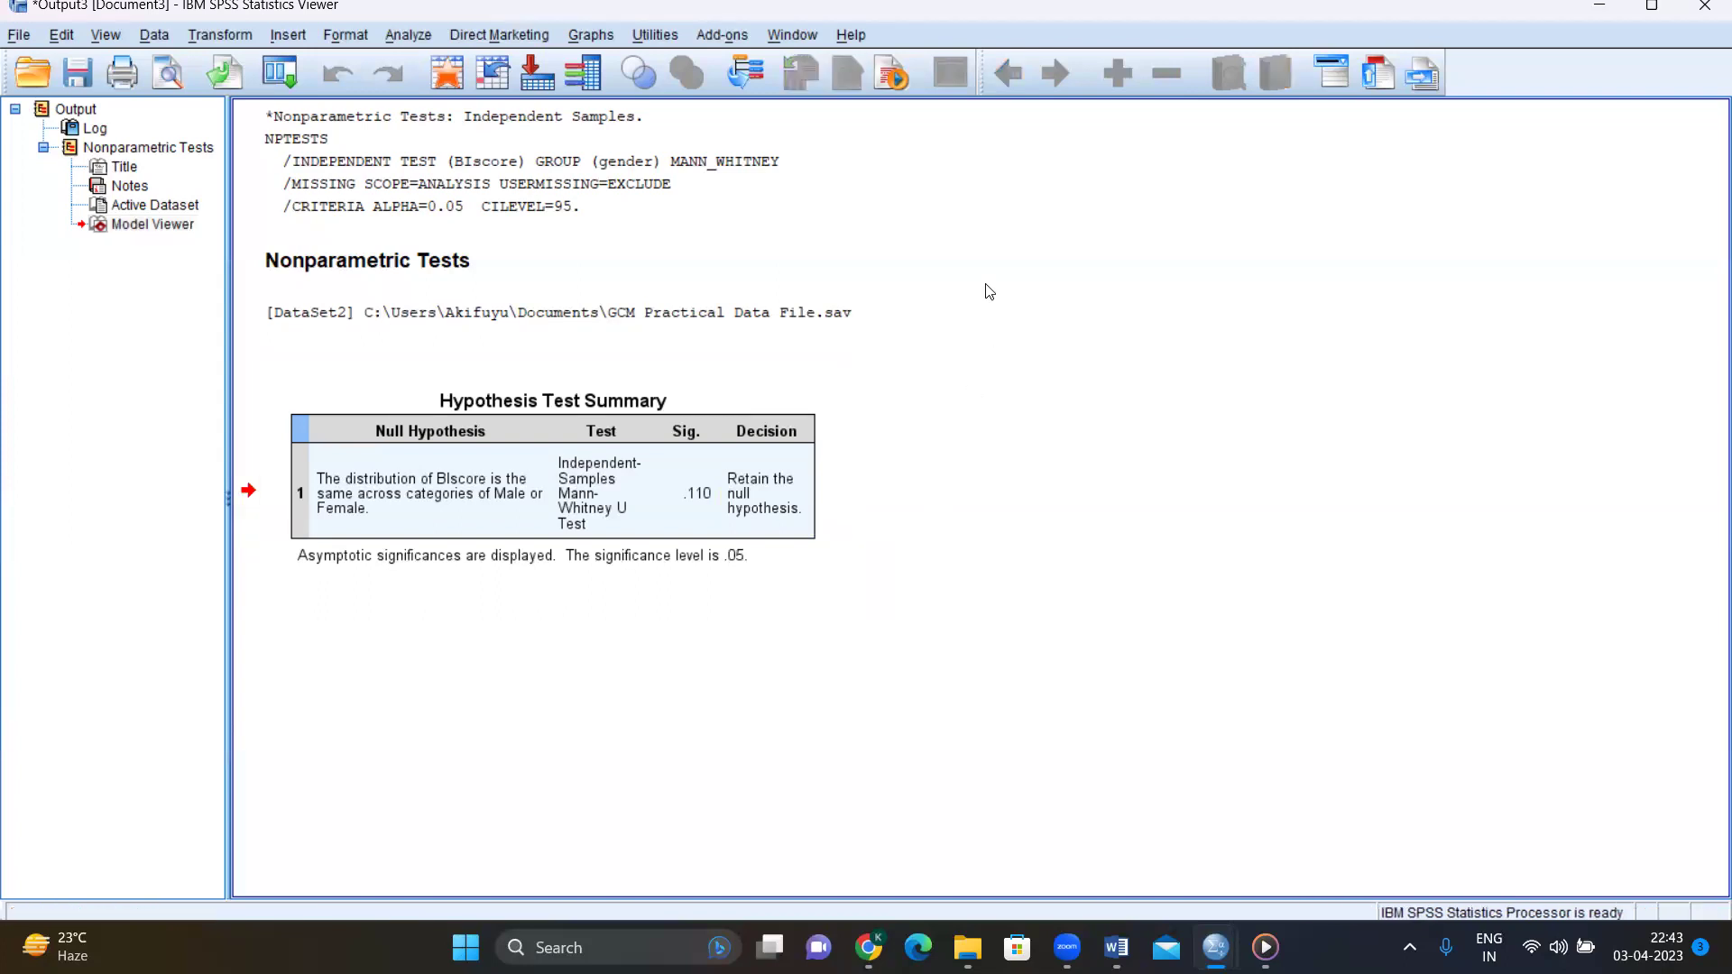